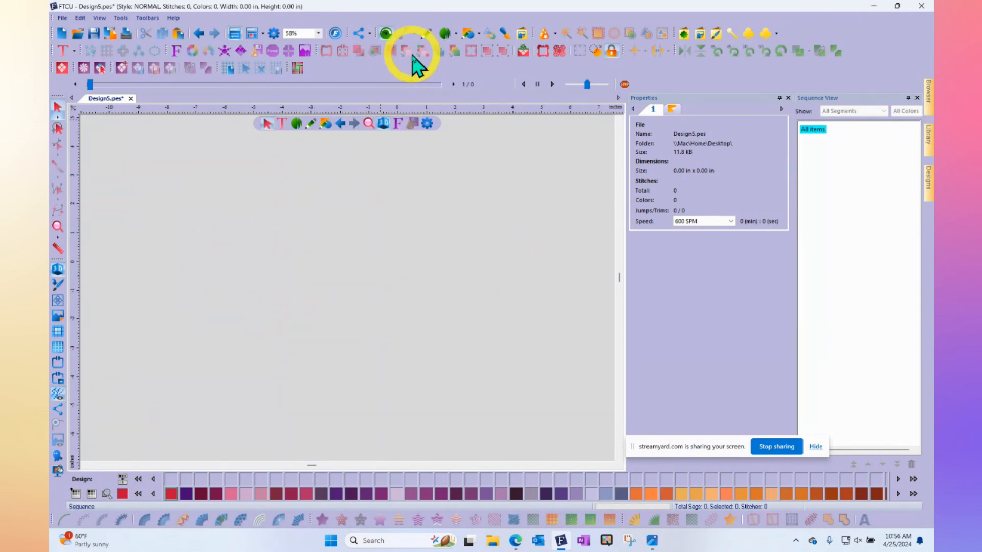
Insert the banana custom shape into the design and recolour it Floriani Poly 129 Deep Pink.
click(683, 35)
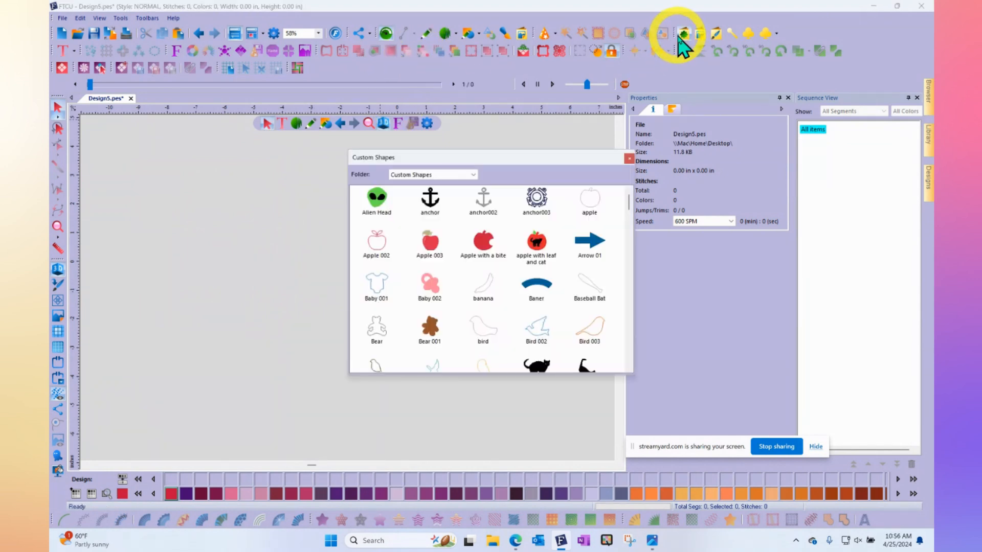
double_click(485, 290)
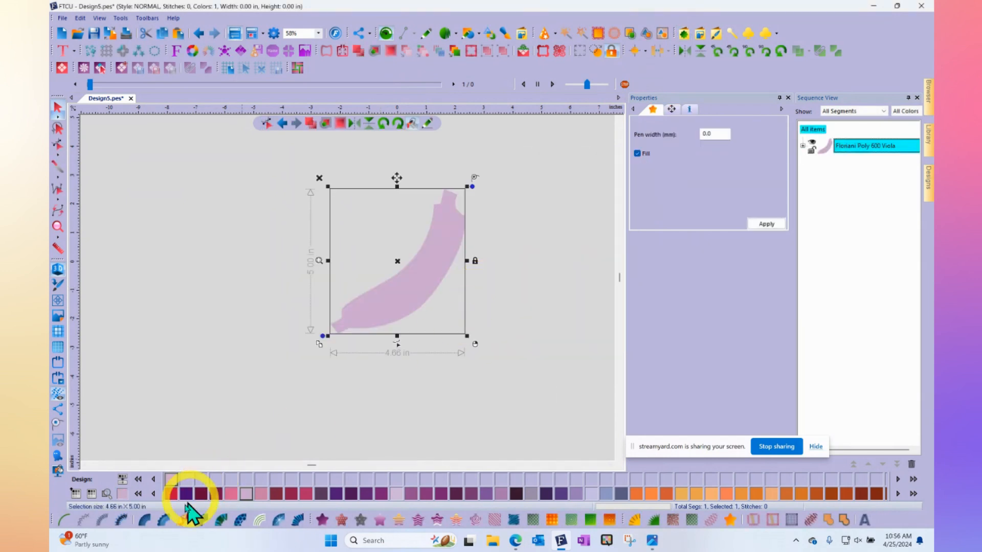
click(170, 494)
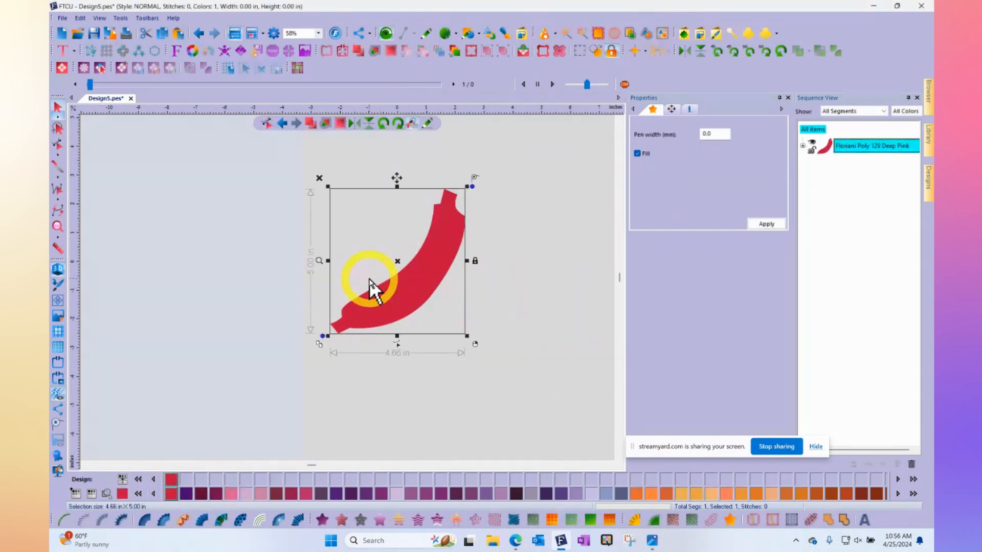
Convert the banana to a single run outline and preview how it stitches out.
click(64, 520)
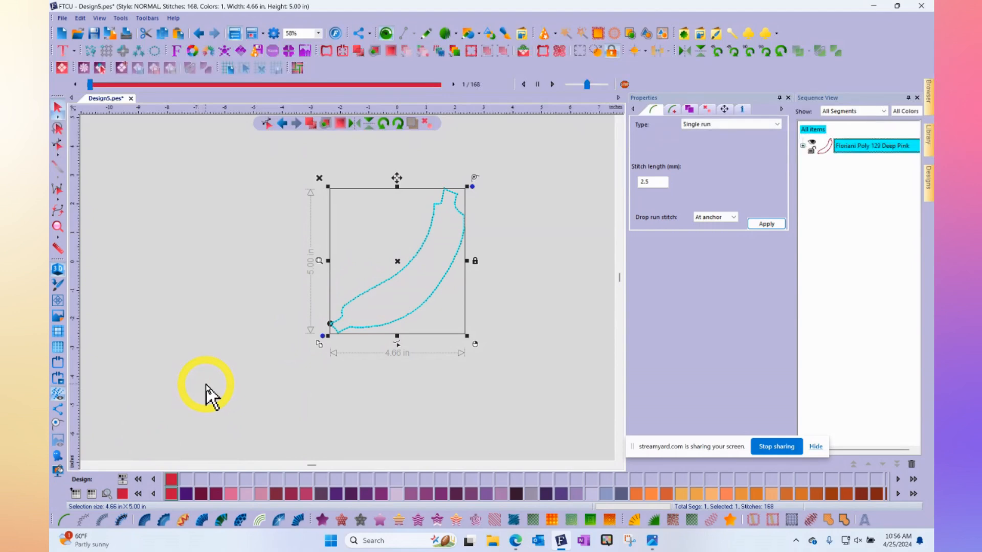
click(226, 253)
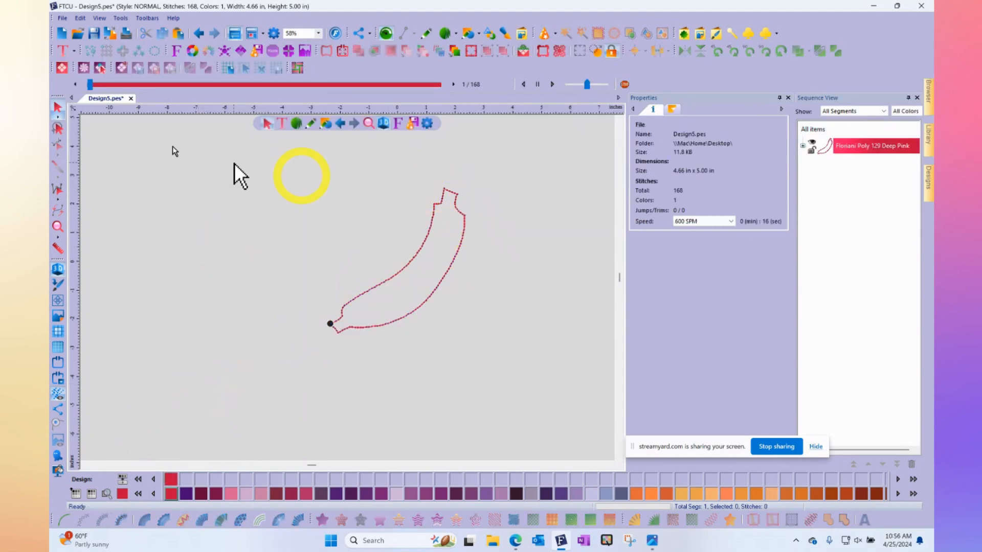
drag(91, 85, 478, 87)
click(58, 107)
click(566, 235)
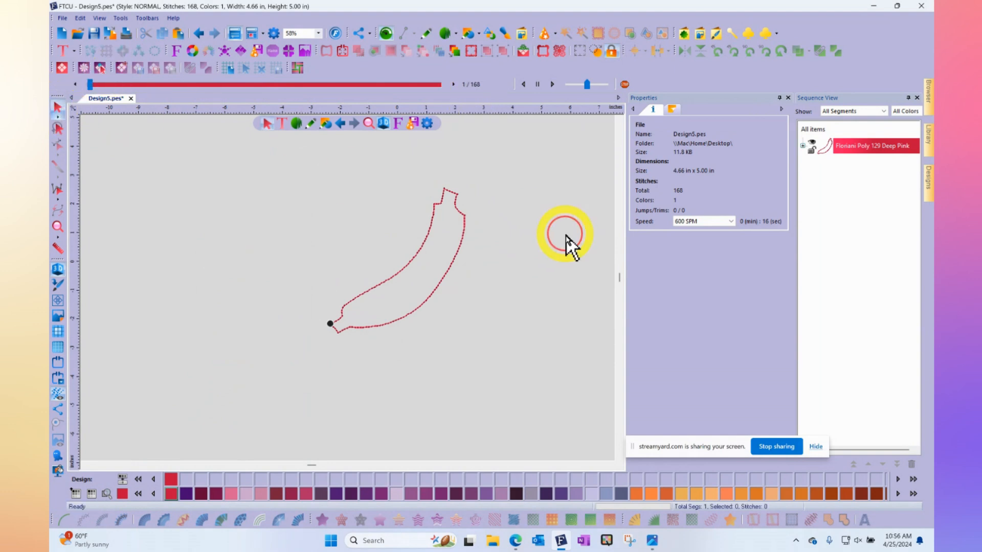
Duplicate the banana outline and place the copy below the original so its stem touches the original's lower edge.
click(431, 227)
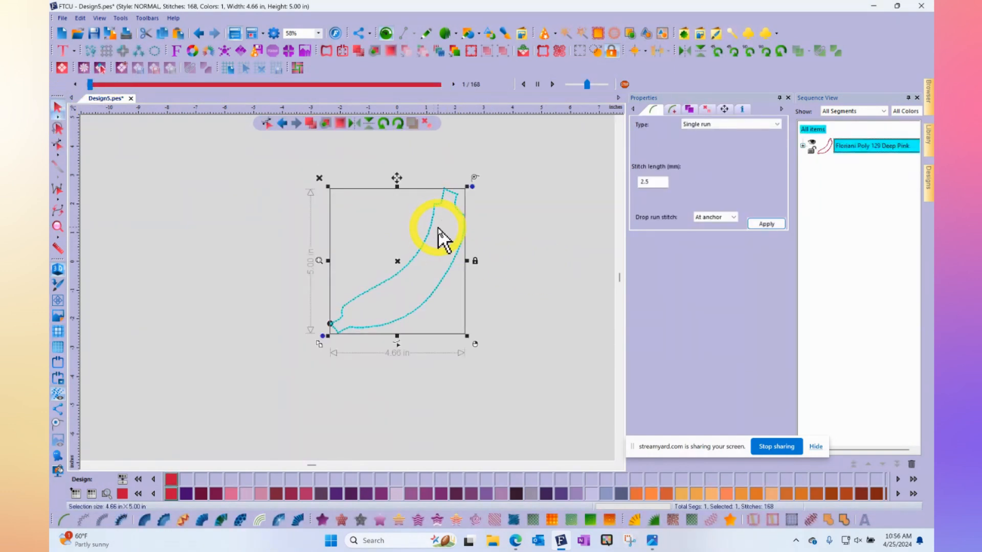
click(269, 211)
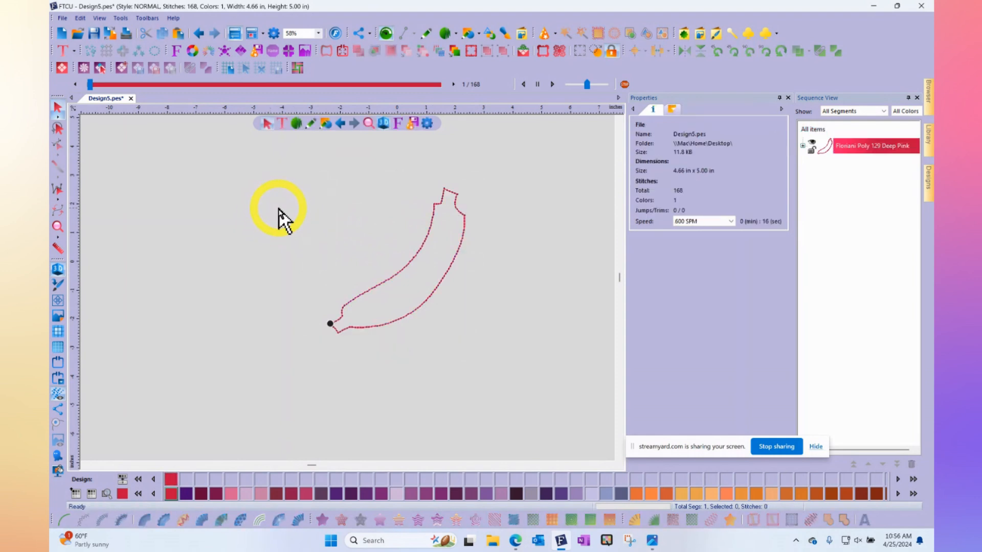
click(450, 266)
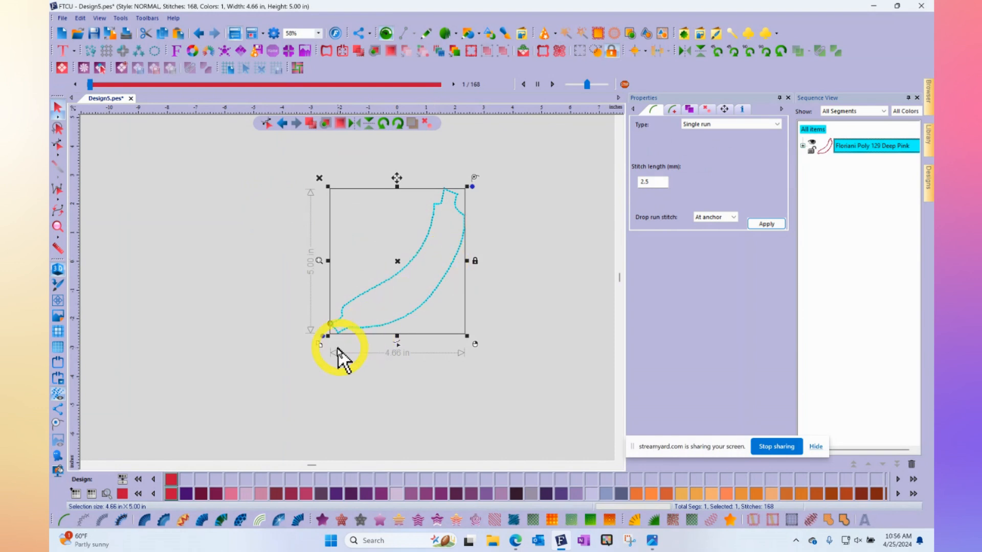
key(ctrl+d)
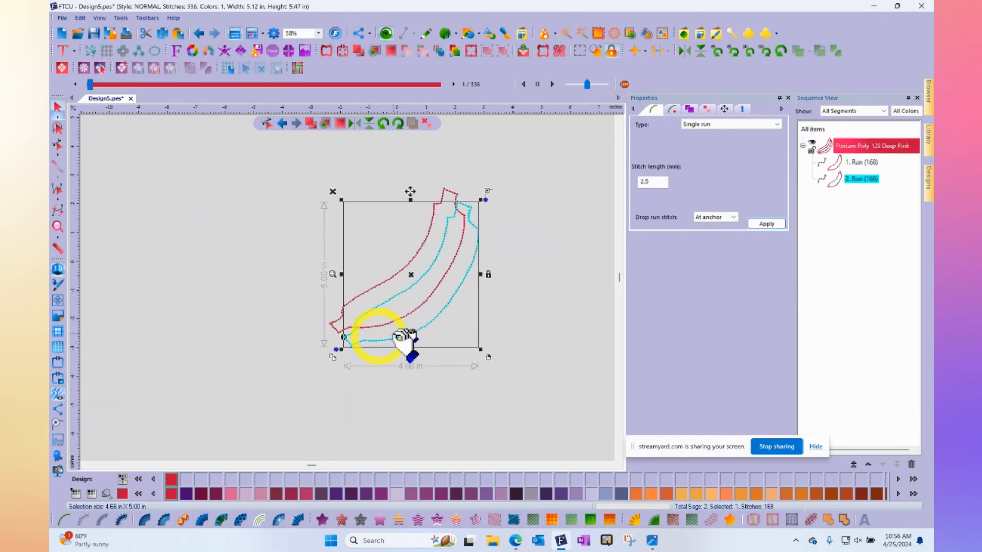
drag(466, 296, 438, 390)
click(548, 312)
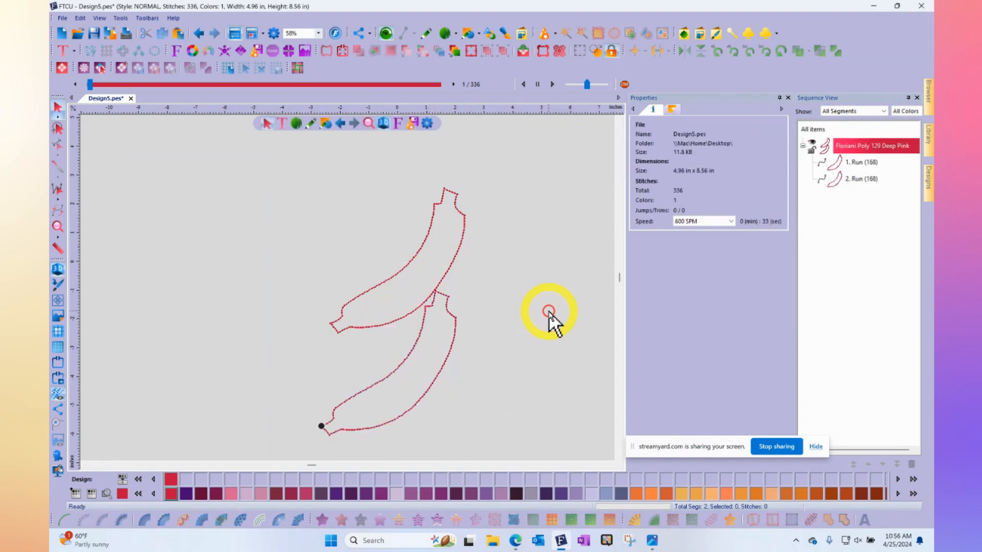
Turn off the 3D stitch display and preview the stitching path across both bananas.
click(57, 271)
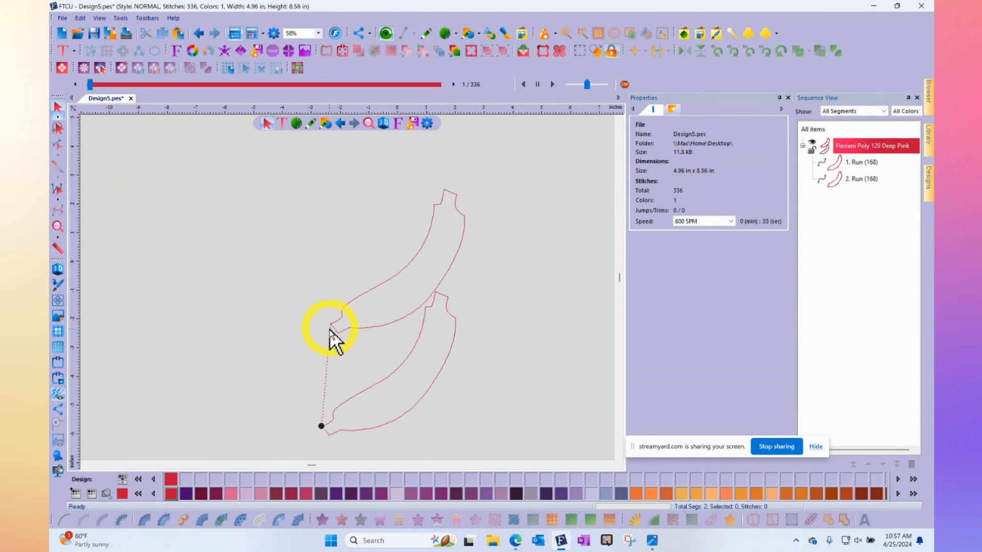
drag(90, 84, 438, 66)
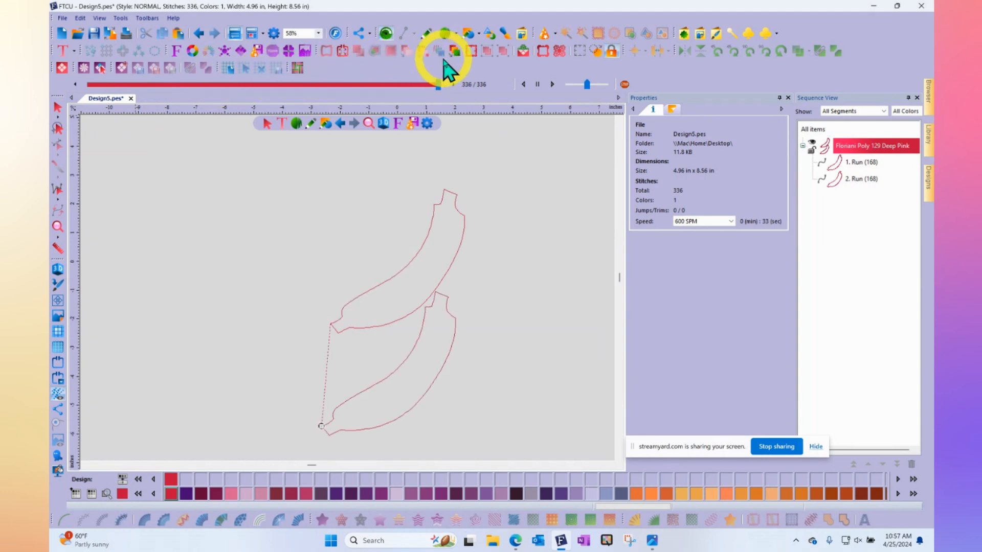
click(60, 106)
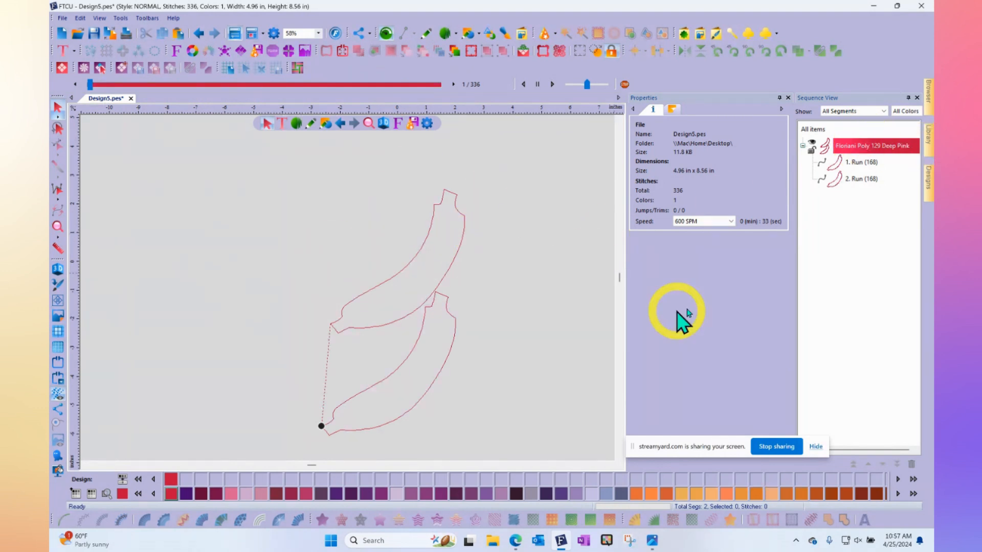
Apply Optimize Entry Exit to both bananas in the Deep Pink colour group.
click(817, 131)
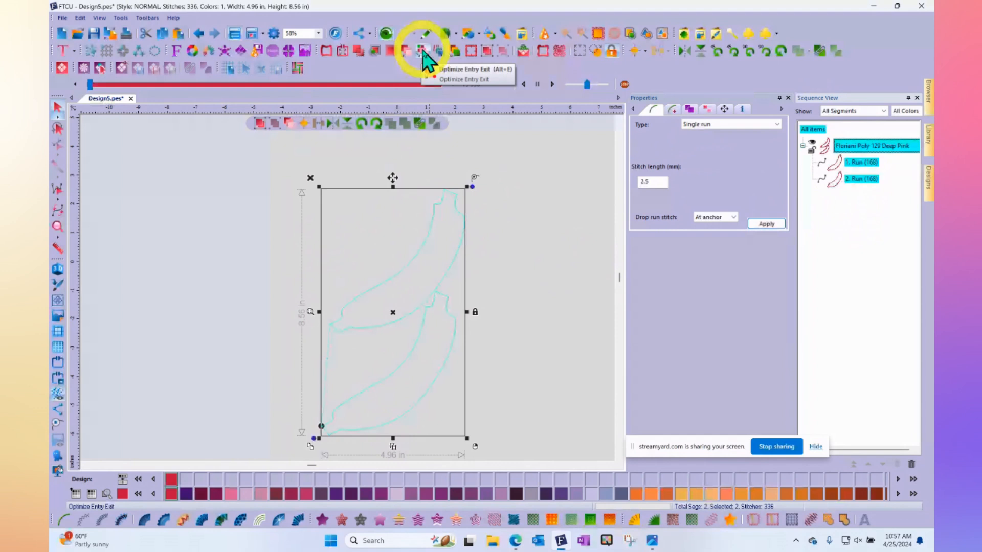
click(422, 51)
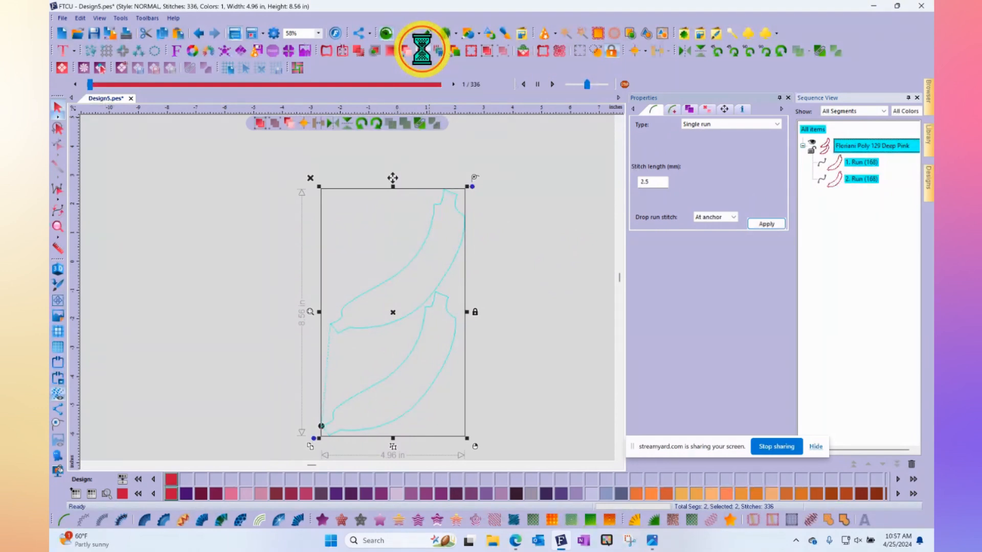
click(224, 215)
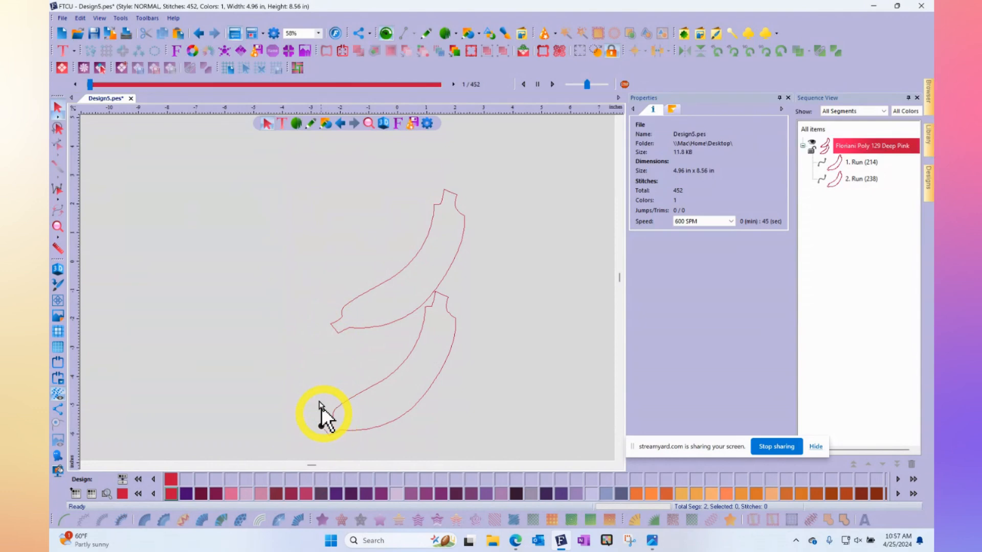
Simulate the stitch-out of the two optimized bananas from start to end, and return to the selection tool.
click(96, 85)
mouse_move(96, 84)
mouse_down()
mouse_move(479, 85)
mouse_move(473, 102)
mouse_up()
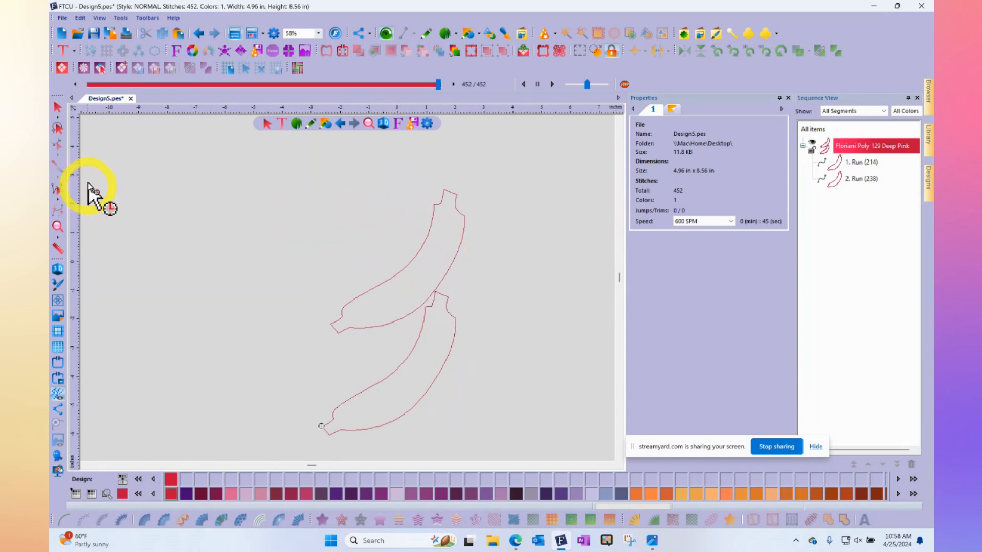
click(58, 107)
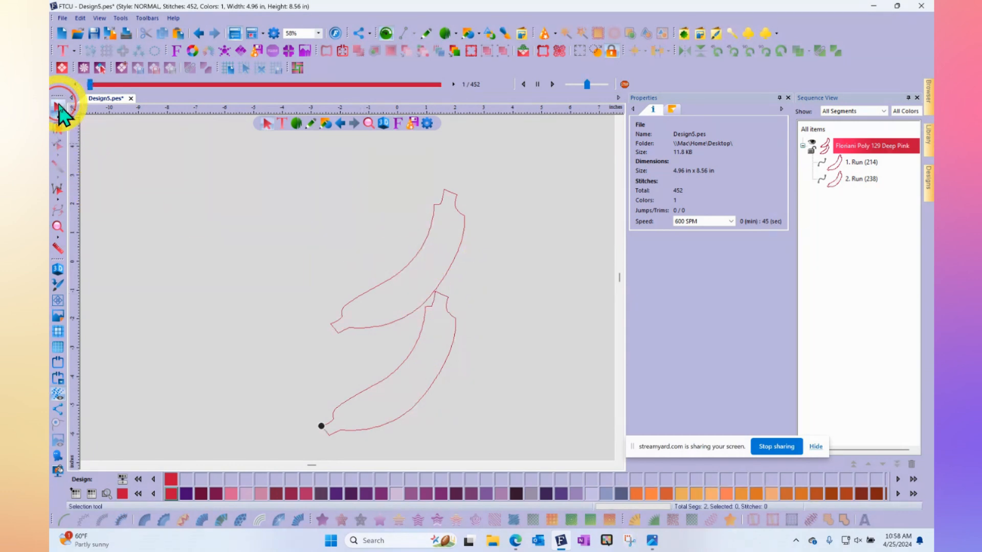
Reshape the upper banana by moving the middle node of its inner curve toward the banana's interior.
click(466, 225)
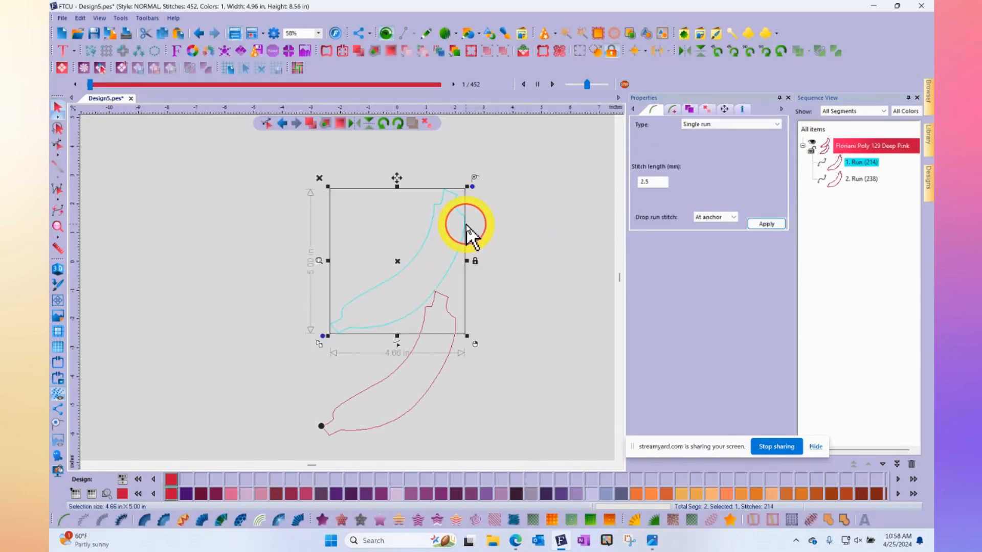
click(429, 392)
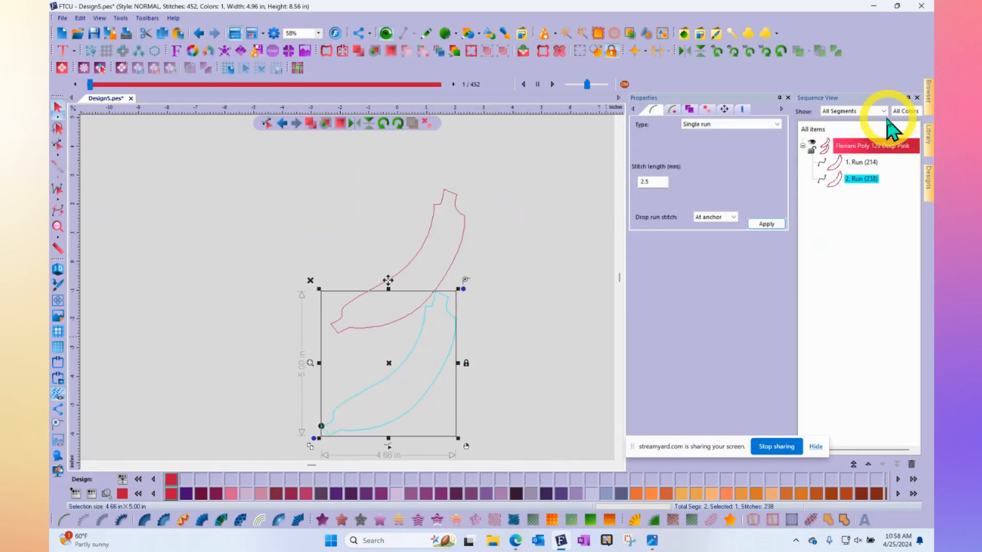
click(858, 163)
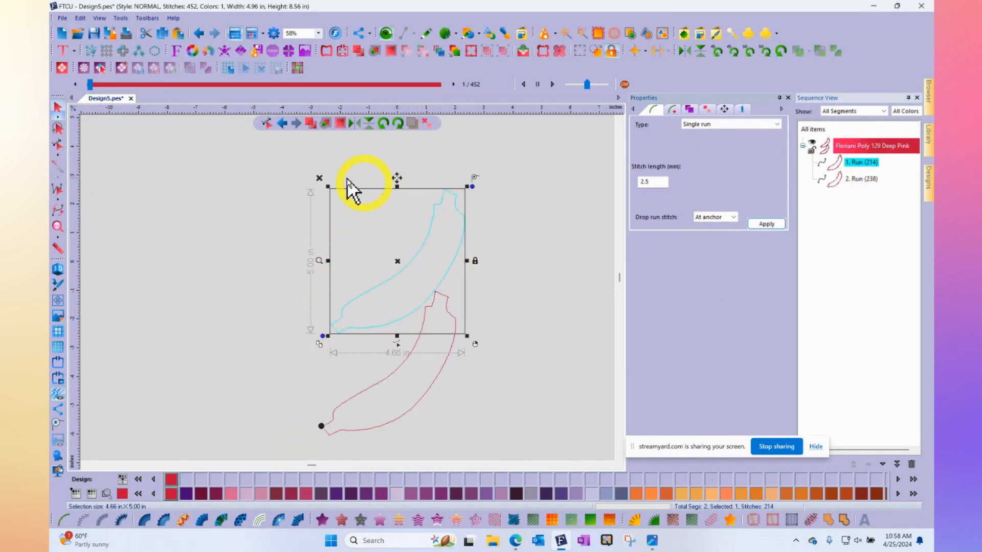
click(59, 148)
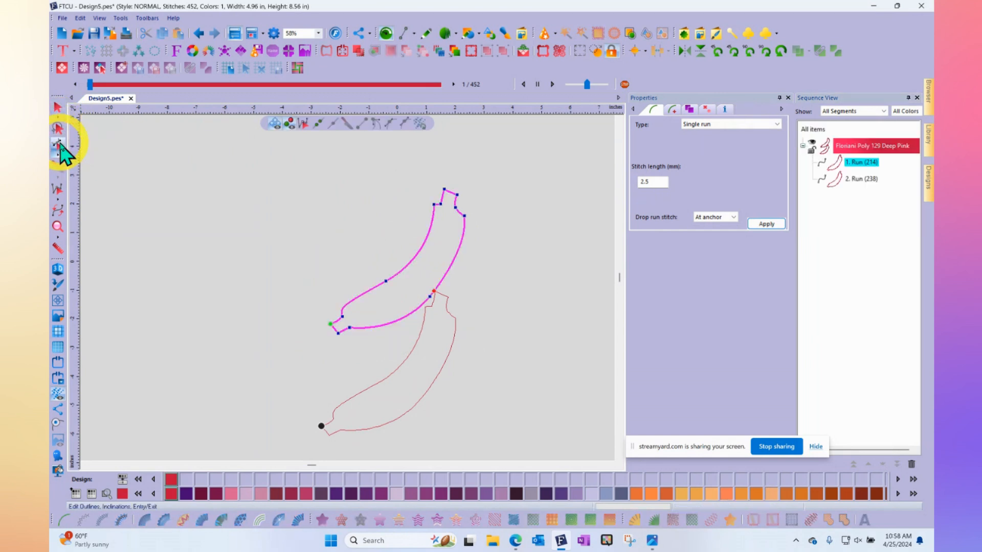
click(463, 266)
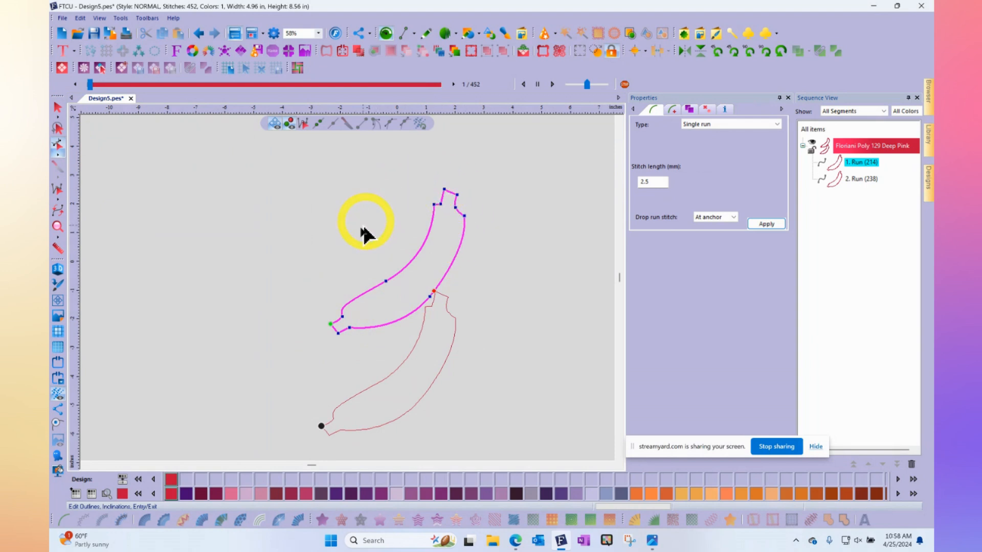
click(433, 325)
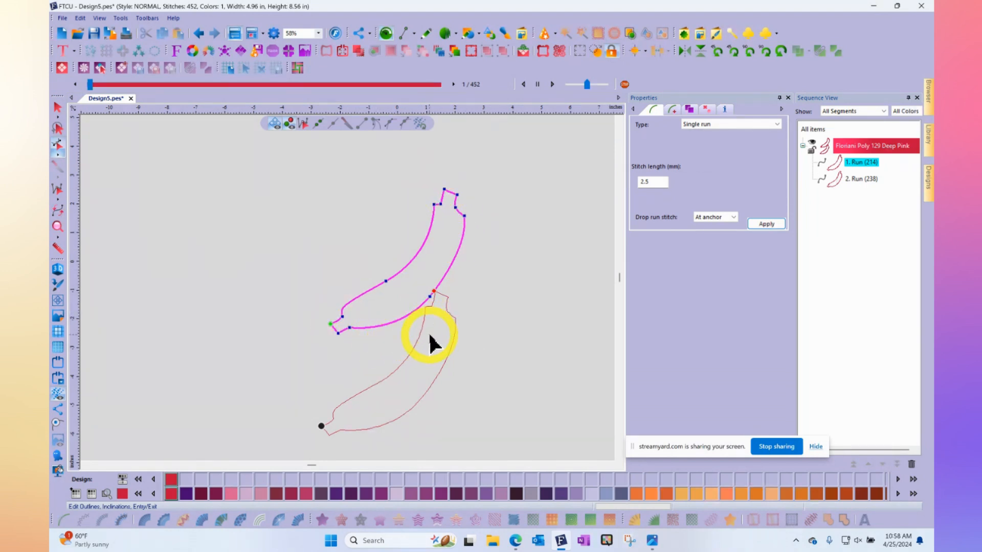
click(386, 283)
drag(386, 282, 401, 307)
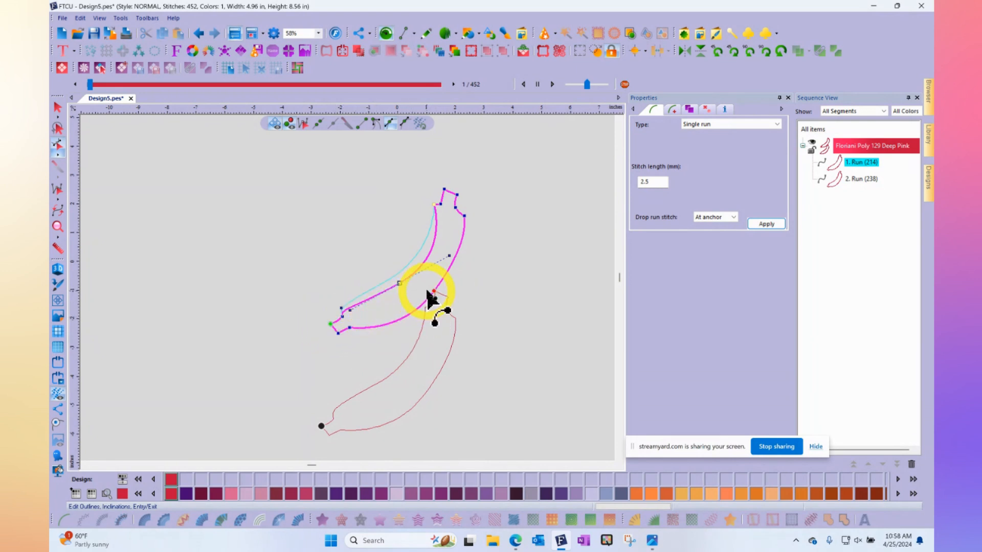
Examine the entry and exit points on both banana outlines, then leave outline editing.
click(450, 321)
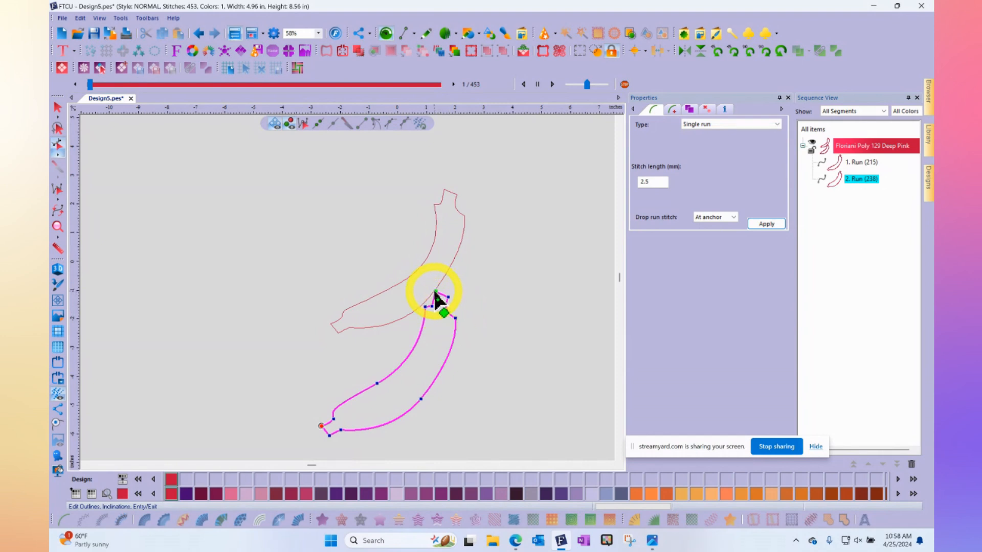
click(449, 267)
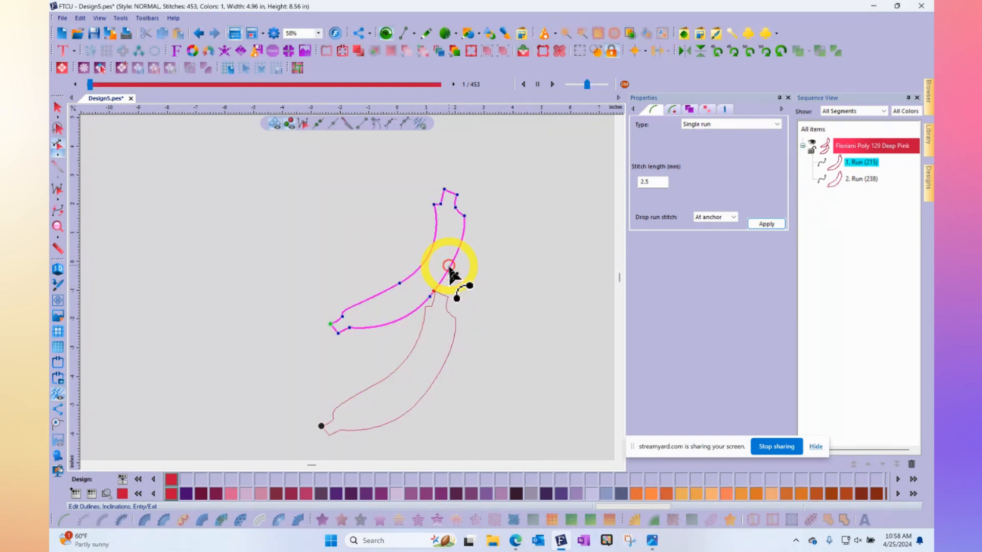
click(455, 328)
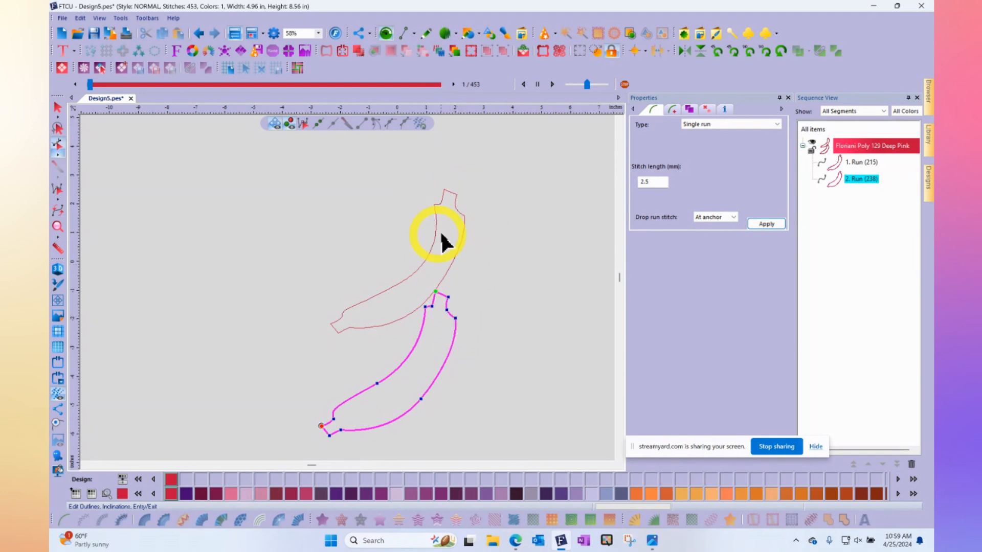
click(454, 264)
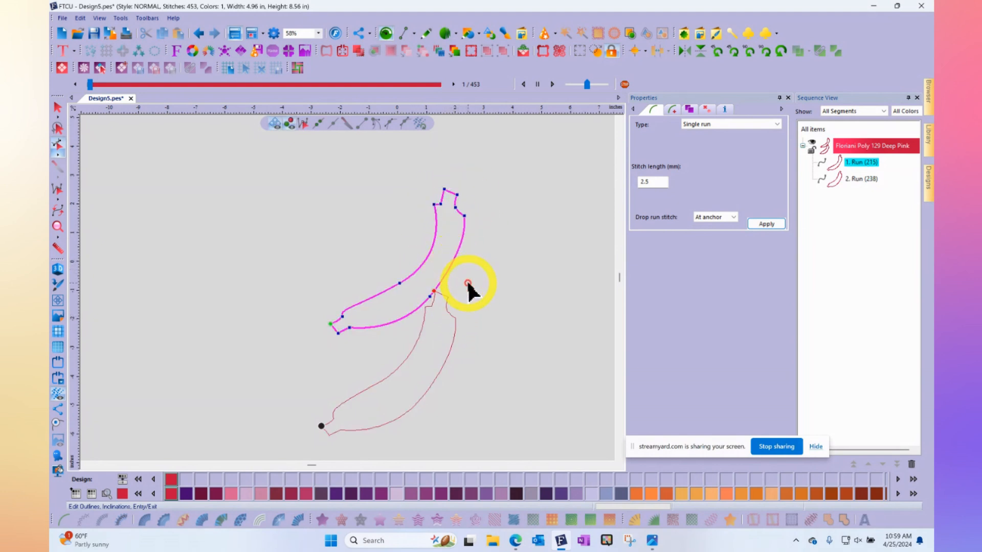
click(58, 107)
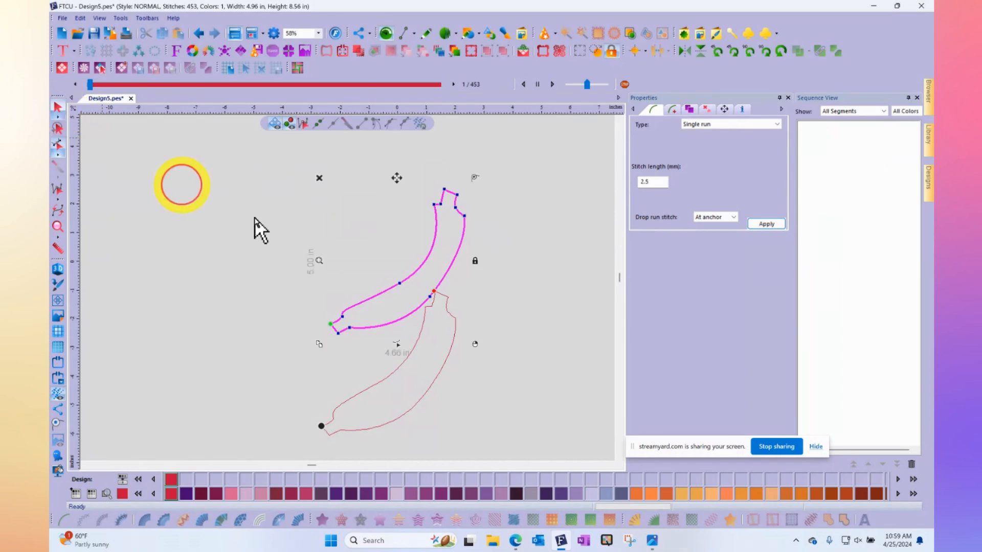
click(206, 194)
Delete the lower banana outline from the design.
click(451, 330)
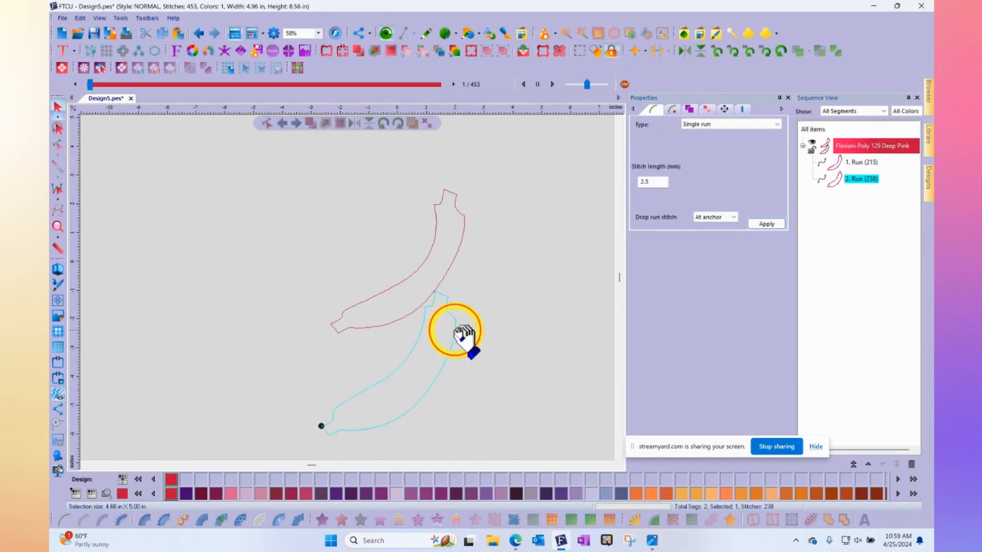
click(309, 280)
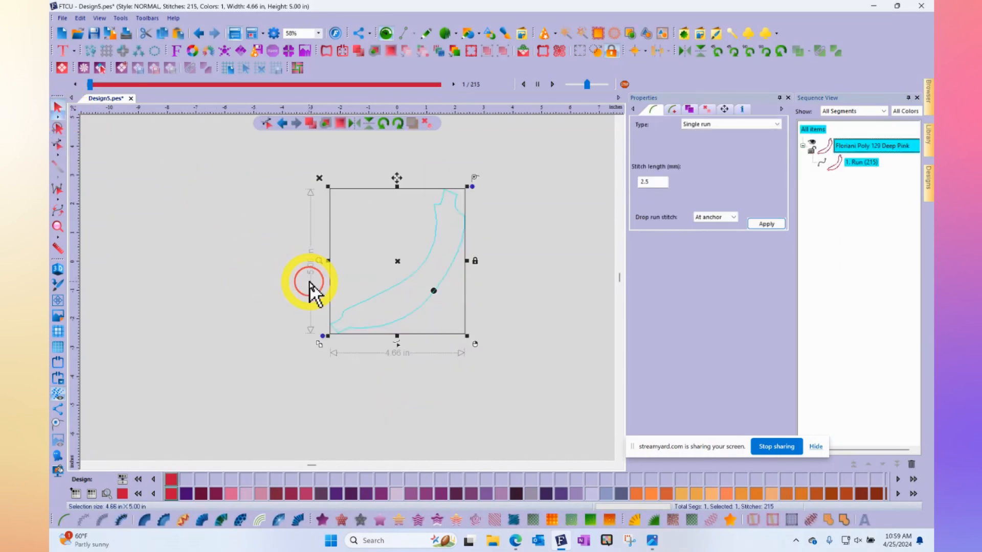
Open the Circle Template settings for the selected banana outline.
drag(321, 318, 404, 321)
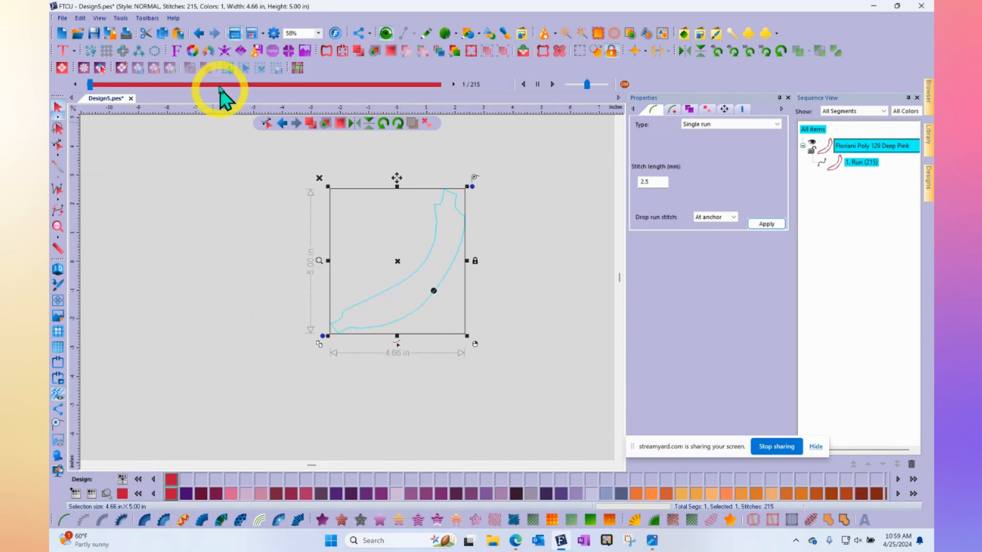
click(155, 53)
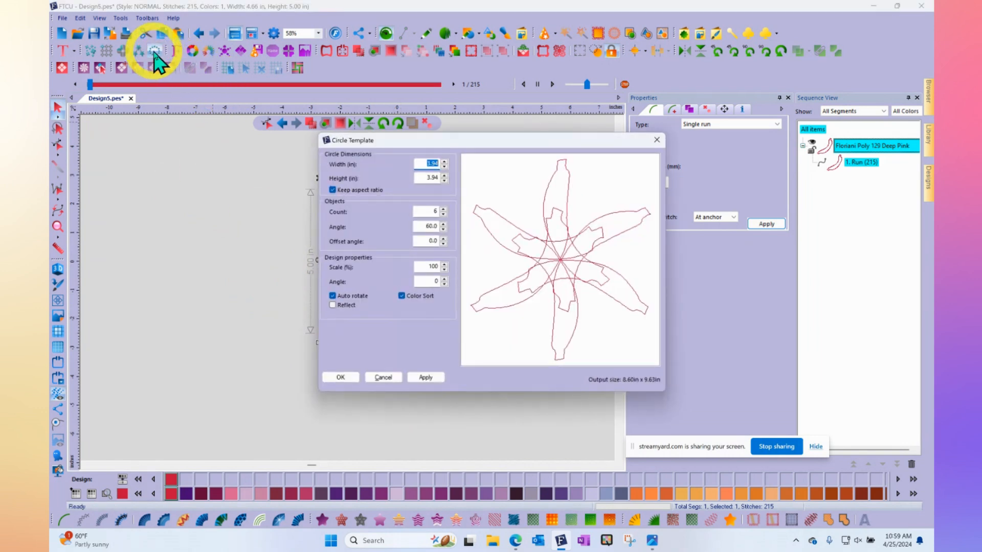
Try enlarging the banana's scale in the circle template, then restore it to 100% and refresh the preview.
click(444, 264)
click(445, 264)
click(444, 264)
click(445, 264)
click(445, 263)
click(444, 264)
click(444, 264)
click(445, 264)
click(444, 264)
click(444, 264)
click(444, 264)
click(444, 264)
click(445, 264)
click(444, 264)
click(444, 264)
click(444, 263)
click(444, 264)
click(444, 264)
click(445, 263)
click(444, 263)
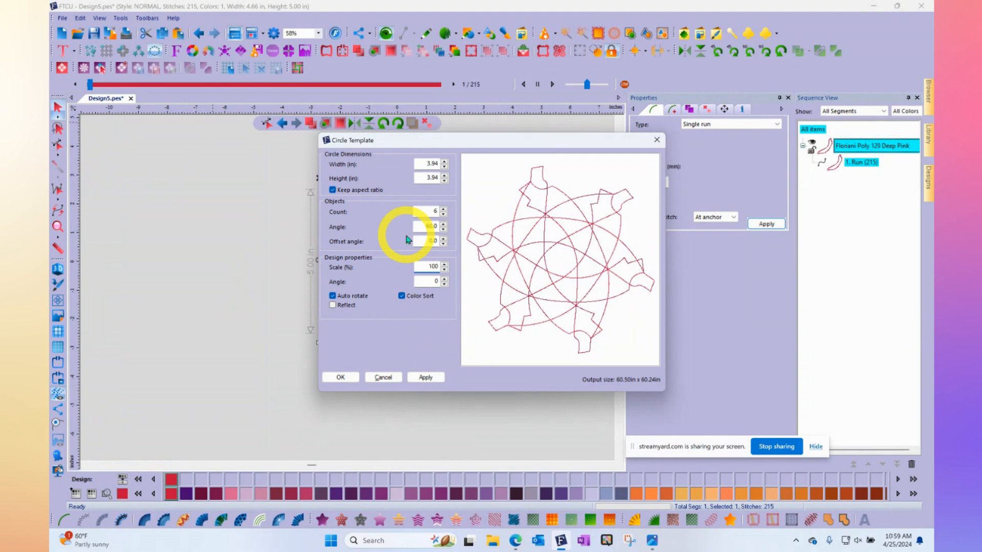
click(427, 380)
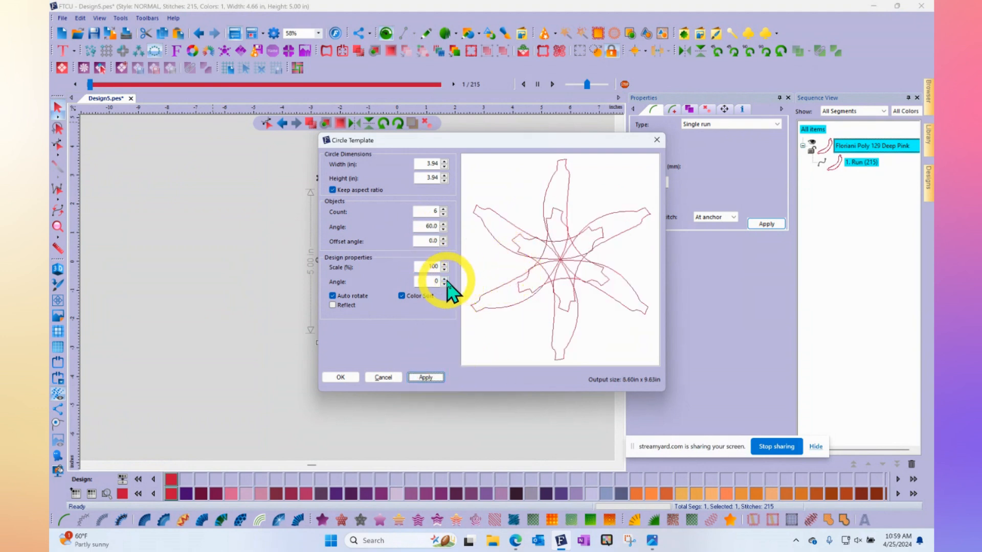
Rotate the bananas in the circle template to an angle of 166 and reduce their scale to 50%.
click(445, 279)
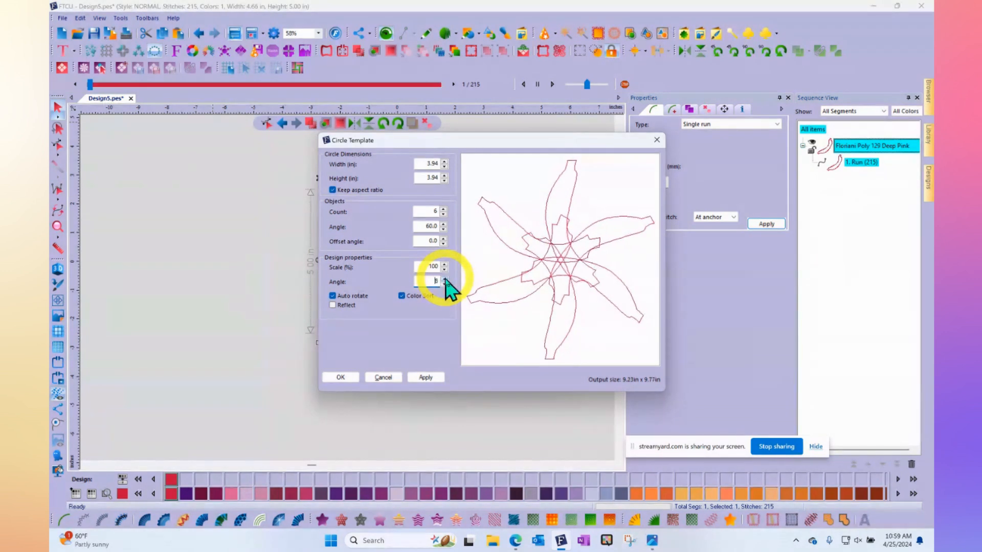
click(444, 280)
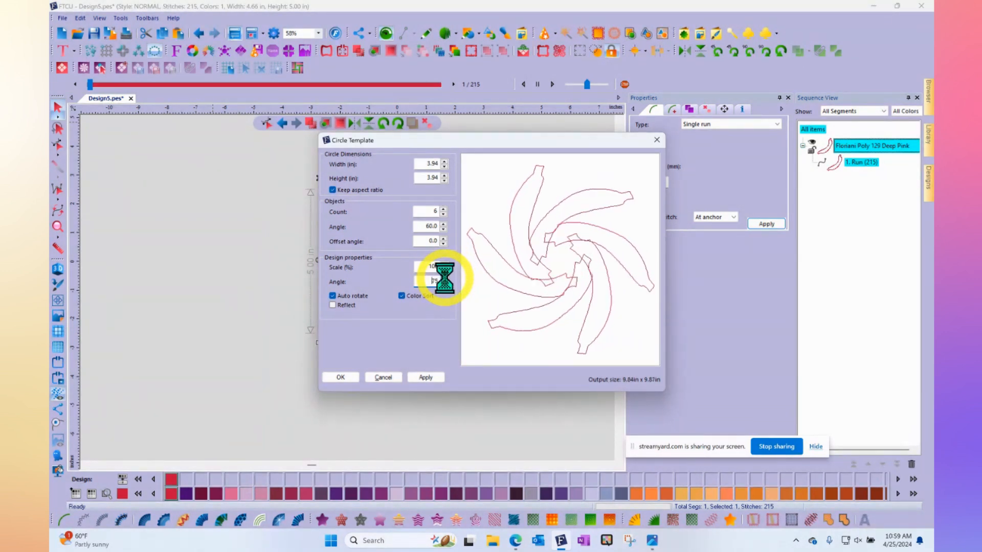
click(444, 280)
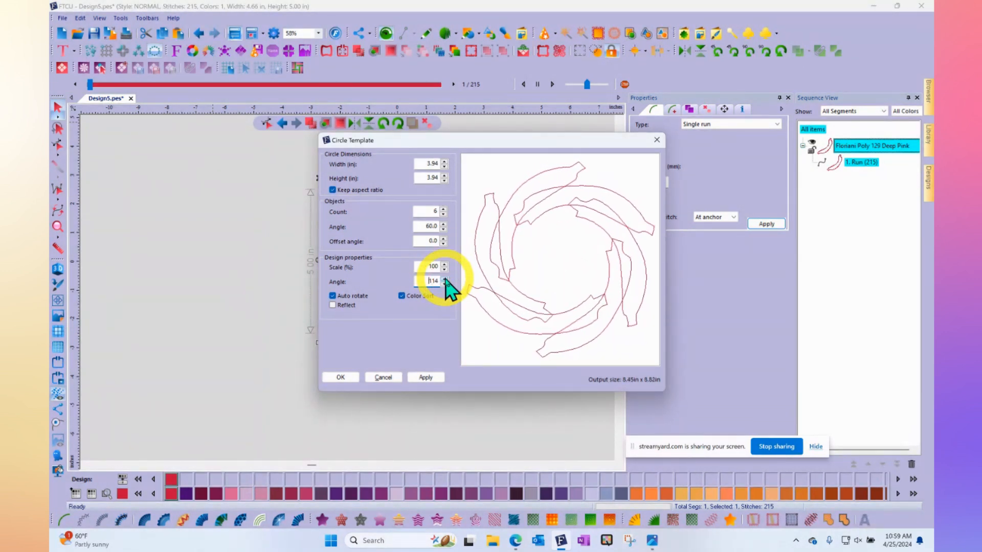
click(443, 280)
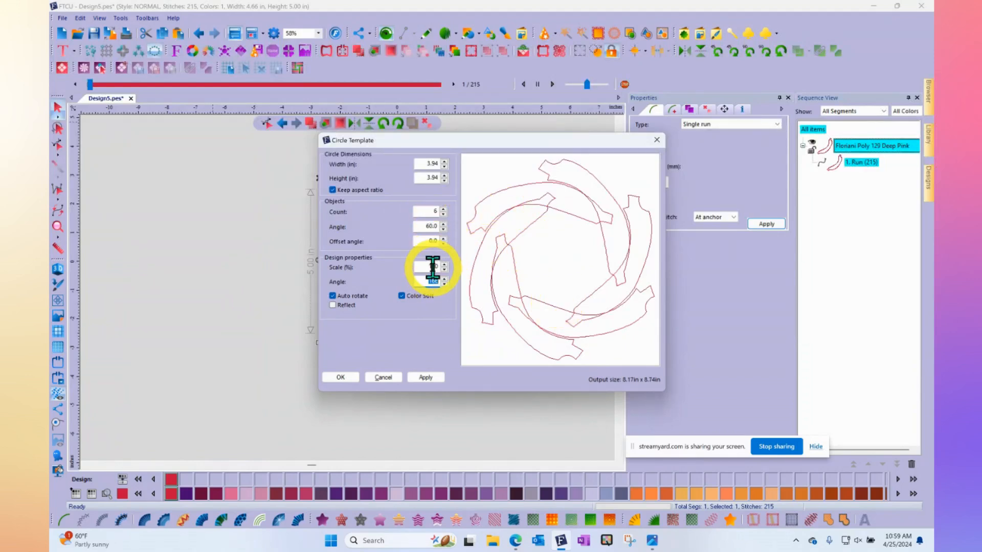
double_click(432, 266)
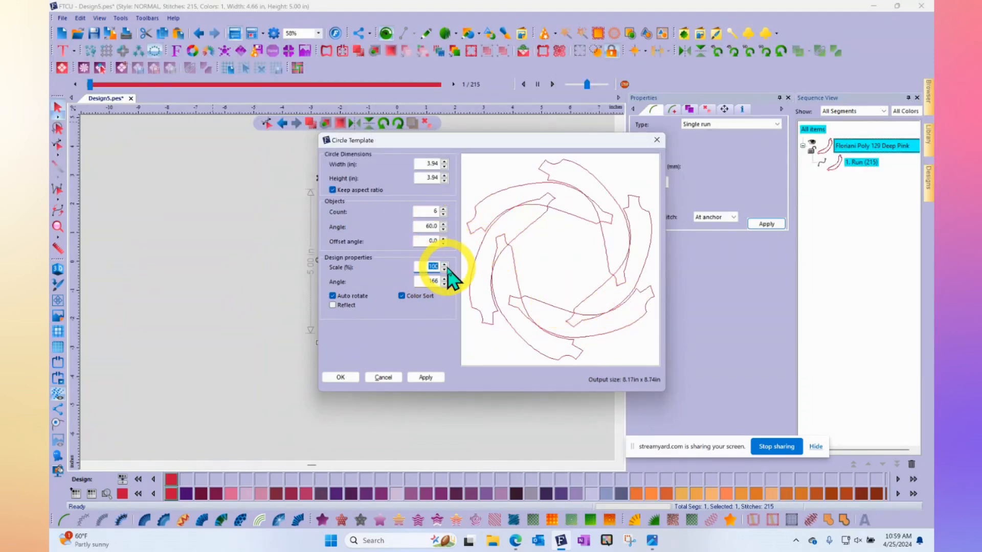
click(432, 377)
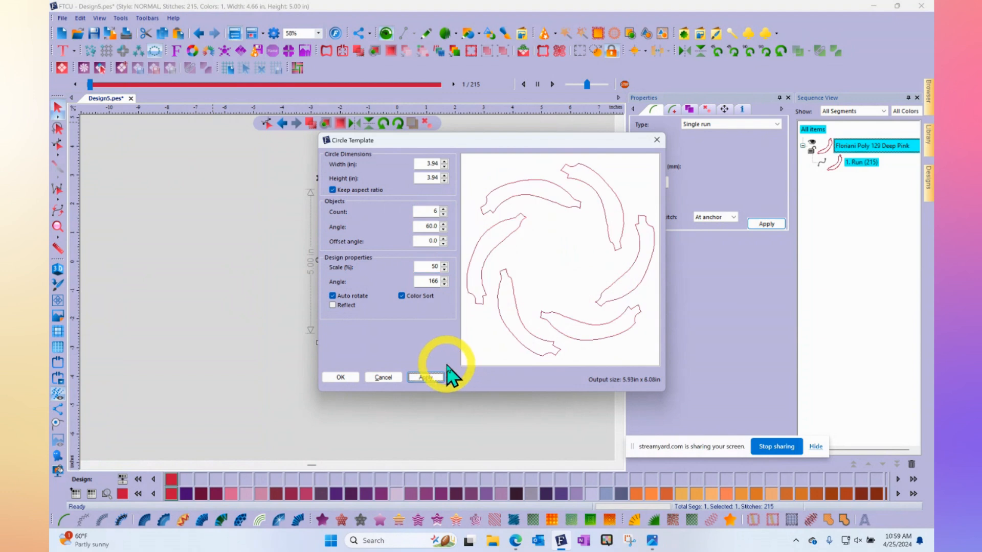
Set the bananas' design angle to 122 so they form a touching ring, and create the circle arrangement.
click(444, 279)
drag(445, 278, 445, 279)
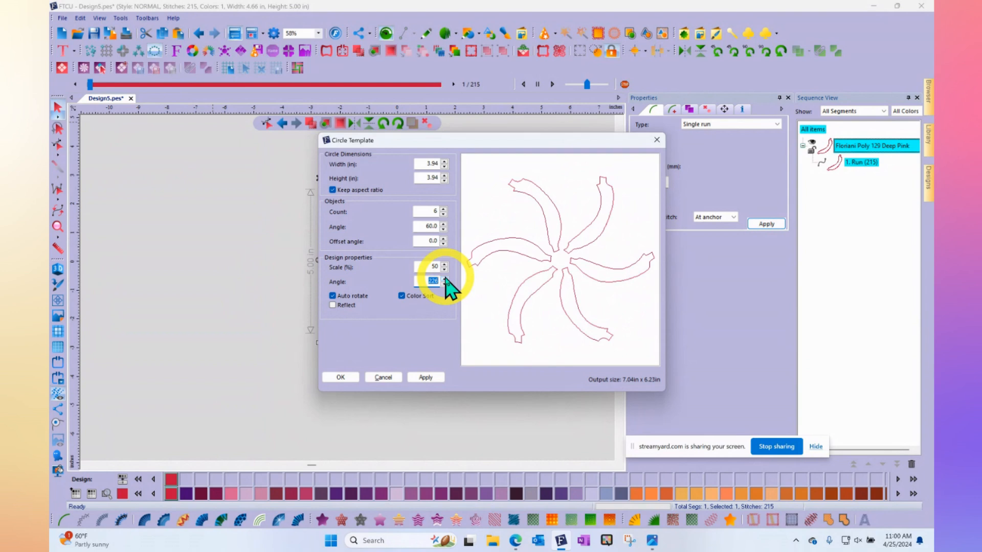
drag(445, 279, 445, 281)
click(445, 280)
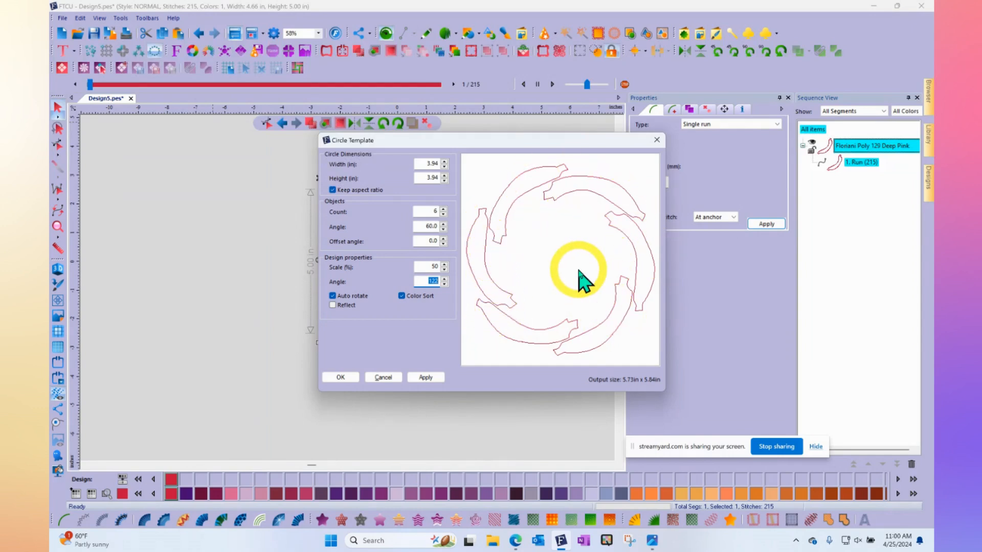
click(338, 379)
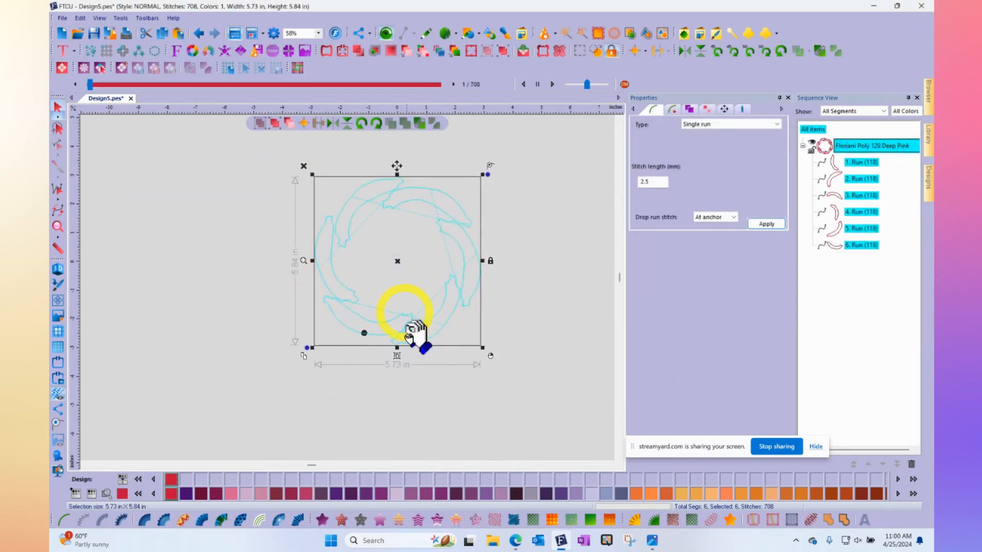
Simulate the stitch-out of the banana ring from start to end, and return to the selection tool.
click(234, 233)
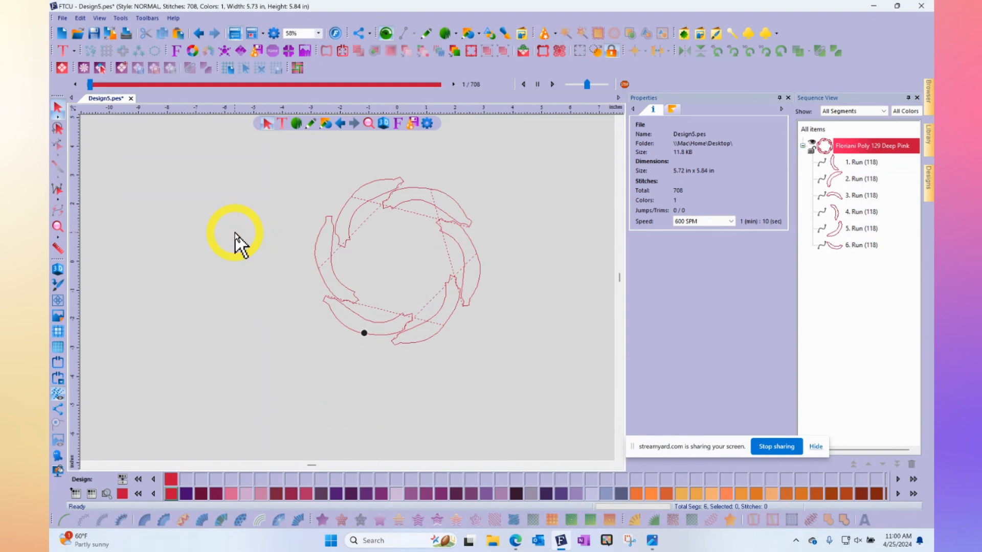
drag(90, 85, 431, 106)
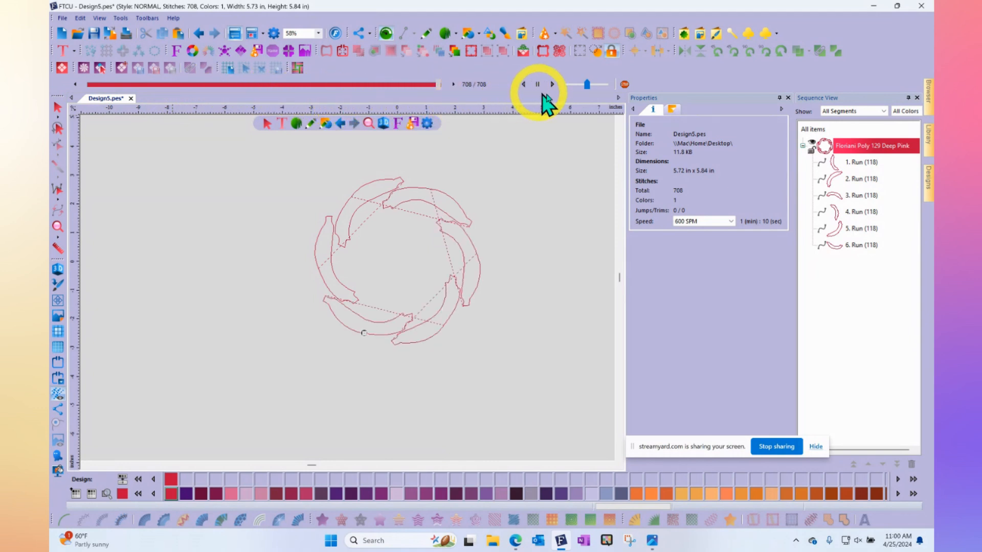
click(58, 108)
Optimize the entry and exit points of all six bananas in the ring, then deselect them.
drag(246, 144, 535, 392)
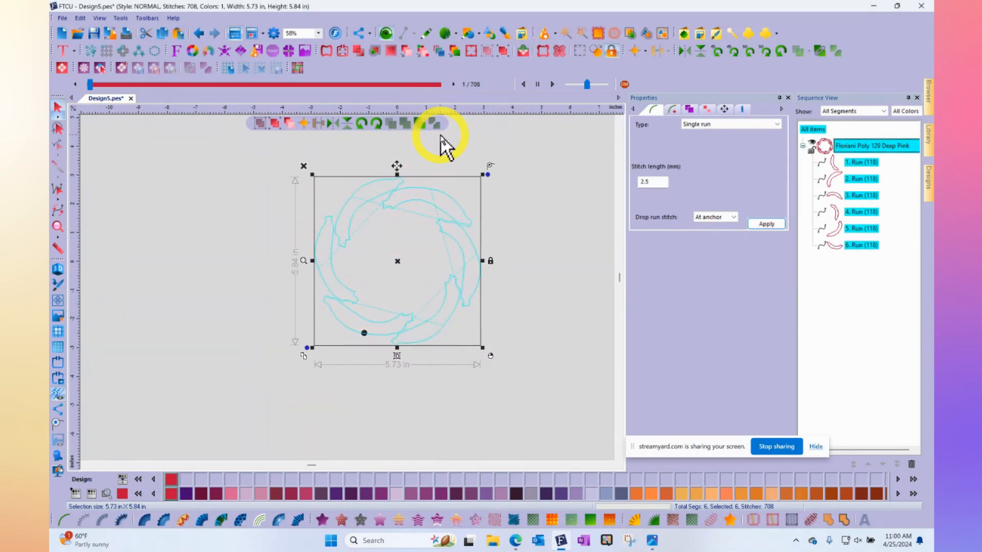
click(422, 51)
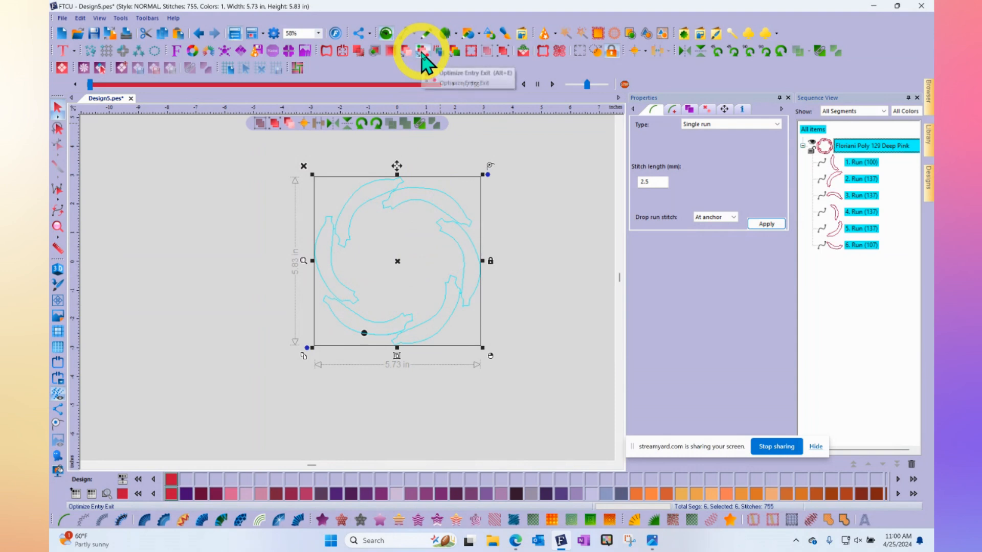
click(269, 197)
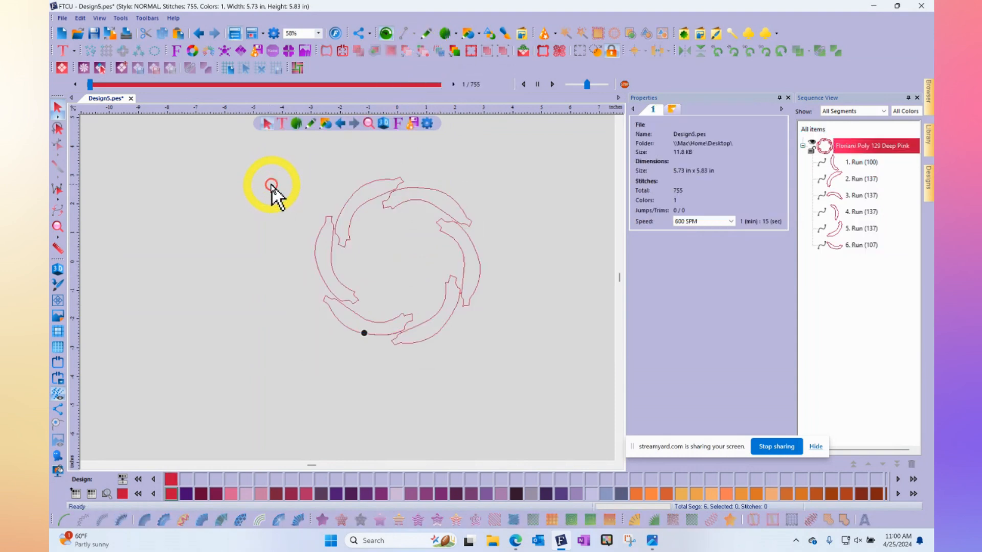
Simulate the optimized banana ring's stitching sequence from start to end, and return to the selection tool.
click(89, 84)
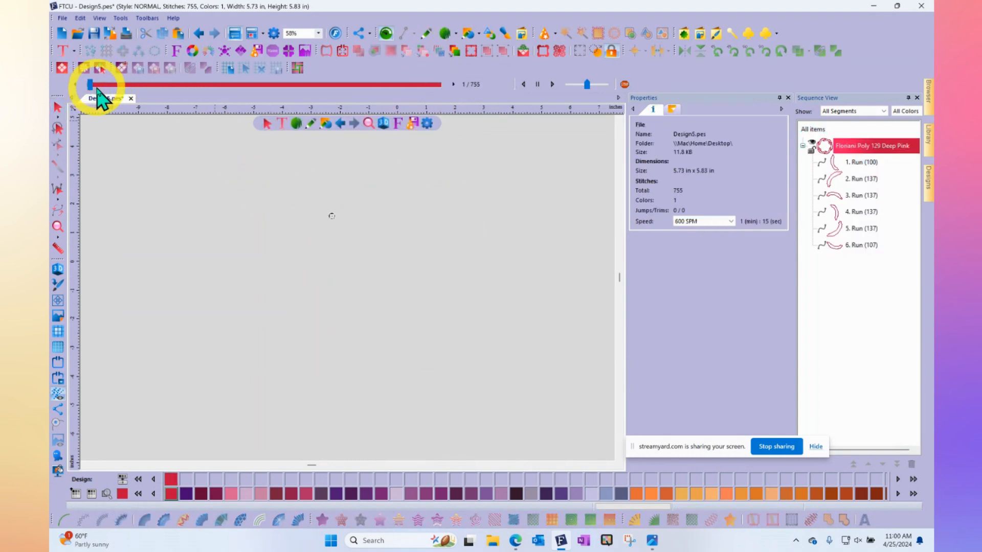
click(93, 85)
mouse_move(93, 85)
mouse_down()
mouse_move(264, 114)
mouse_move(368, 154)
mouse_move(442, 157)
mouse_up()
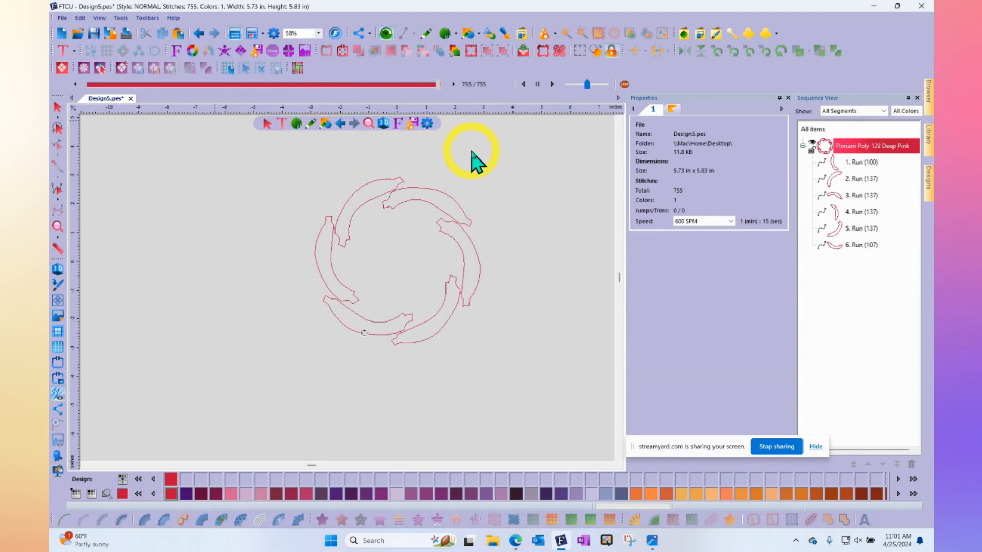
click(59, 107)
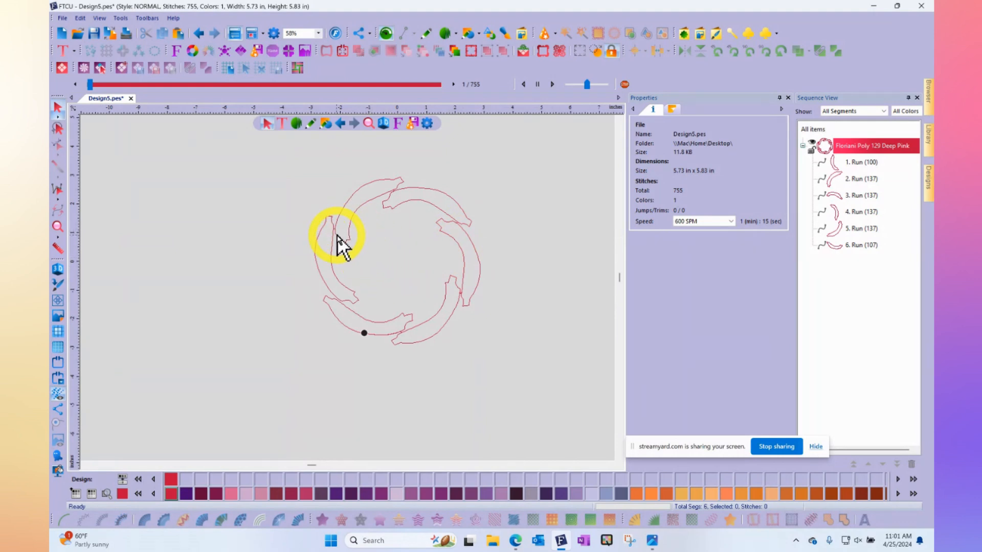
Measure the connecting stitch between the two adjacent bananas on the ring's upper-left side with the Ruler tool.
scroll(335, 228, up, 6)
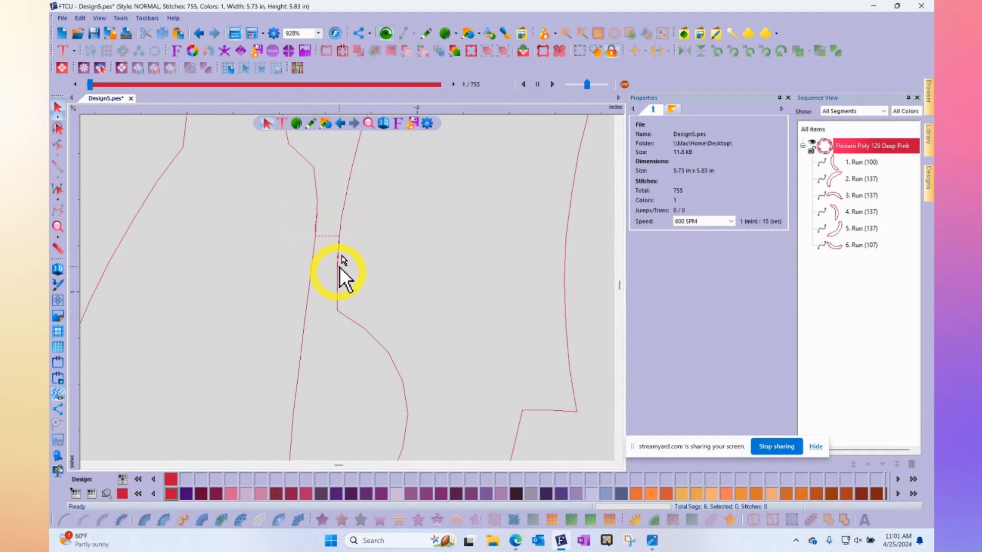
click(58, 248)
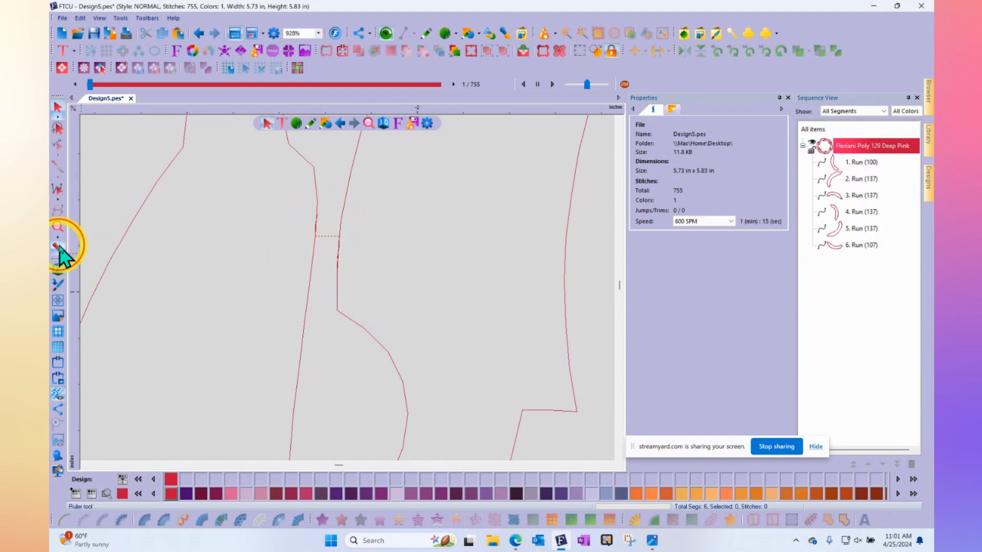
drag(315, 236, 337, 236)
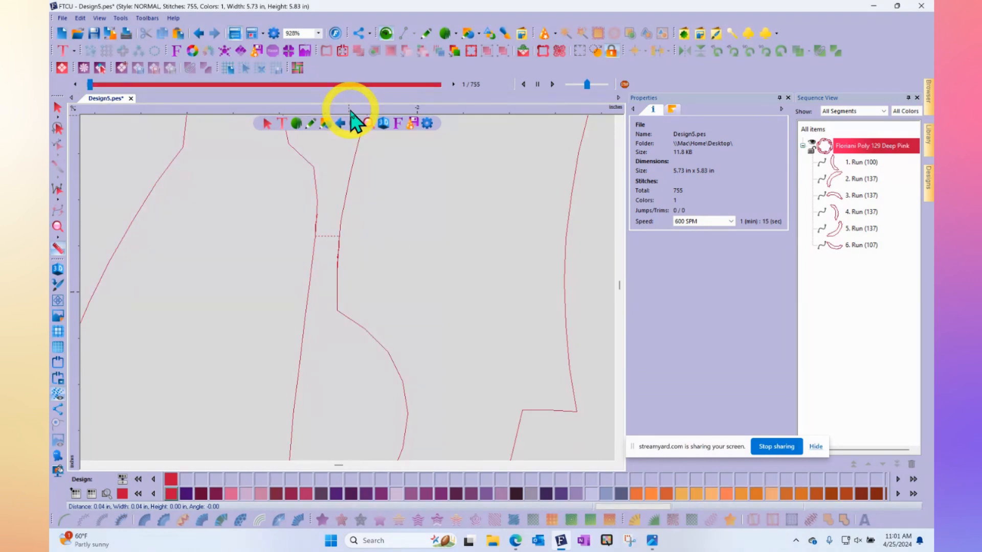
Switch the ruler units to metric, remeasure the connecting stitch between the two bananas, and inspect that gap with the selection tool.
right_click(351, 111)
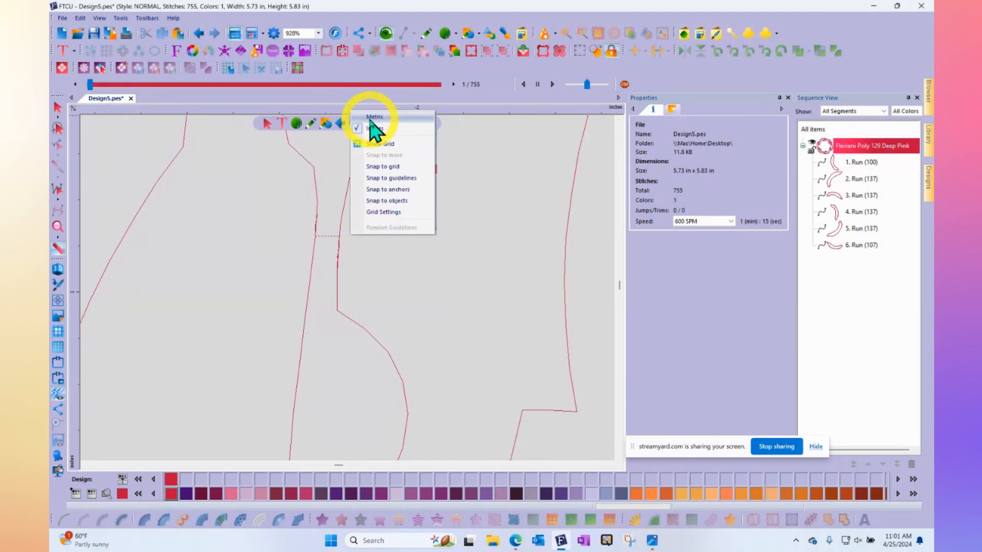
click(367, 123)
drag(315, 235, 335, 235)
scroll(353, 247, down, 1)
scroll(356, 220, down, 3)
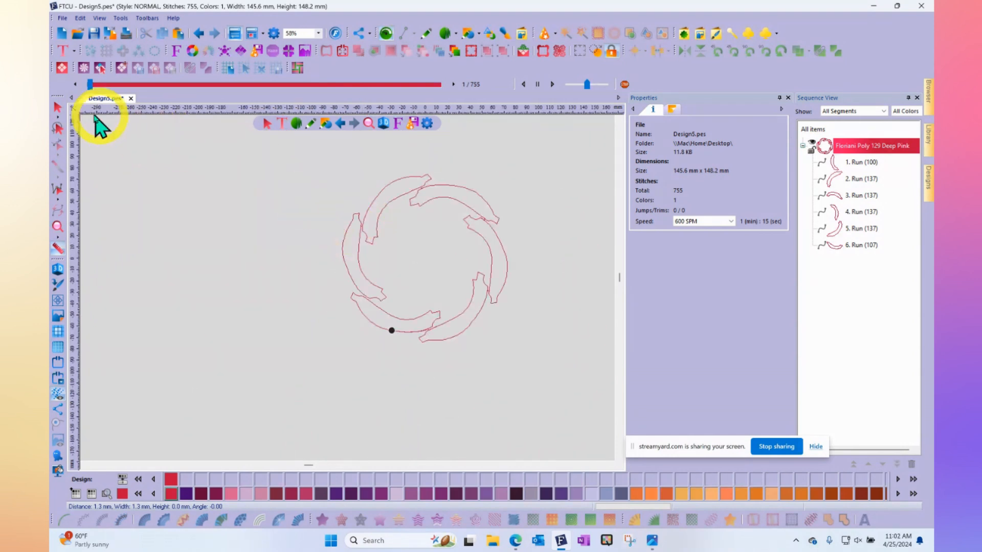
click(58, 107)
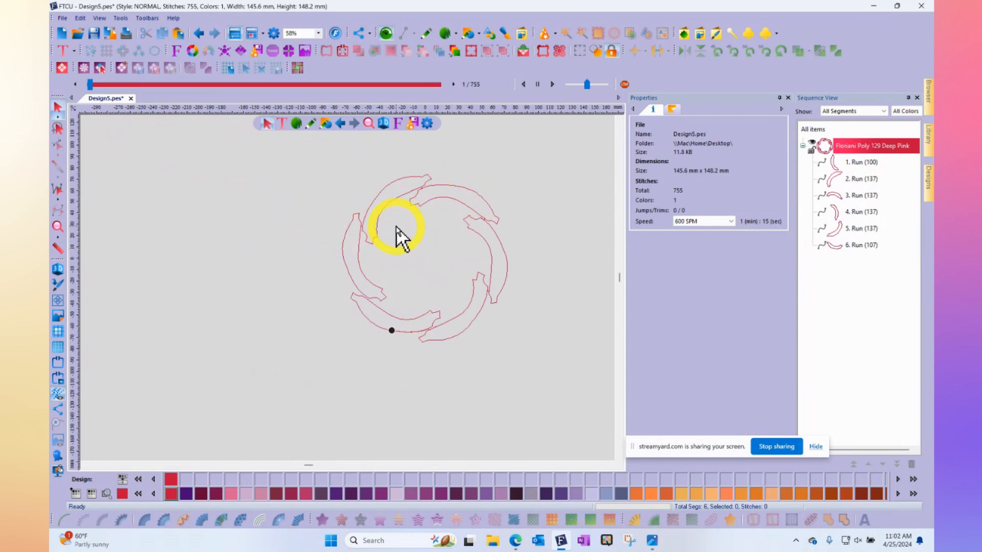
scroll(355, 223, up, 4)
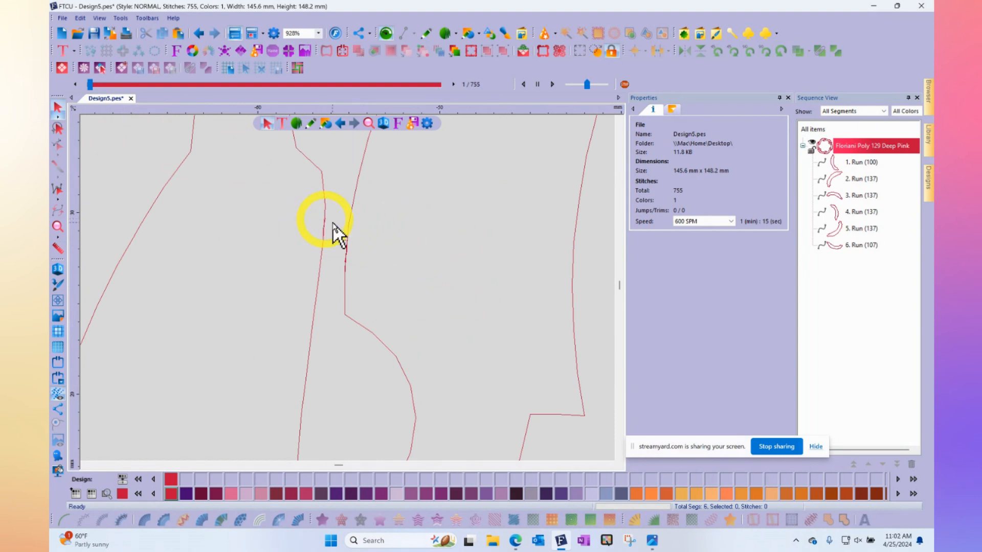
scroll(369, 233, down, 4)
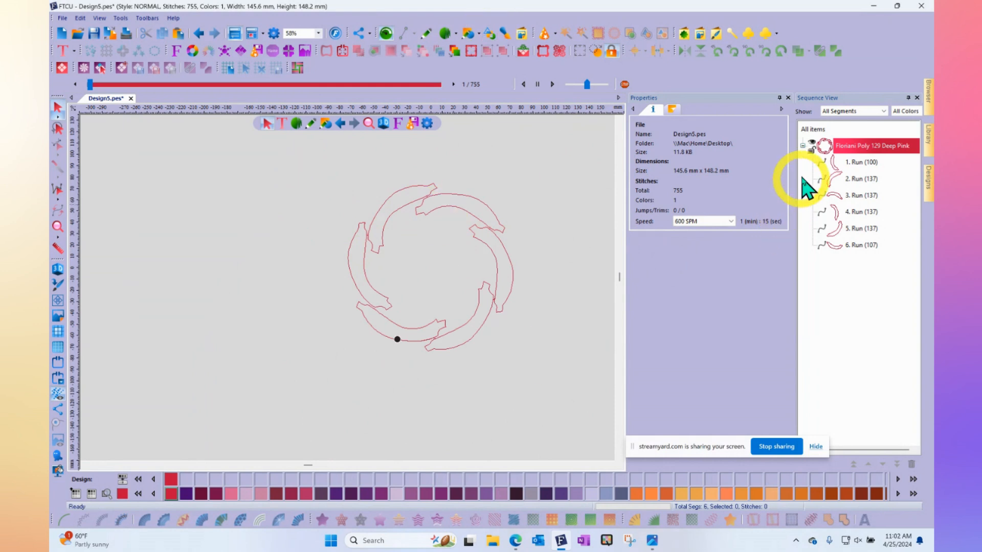
Set both the tie in and tie off of all six bananas to none, apply the change, and deselect them.
click(819, 130)
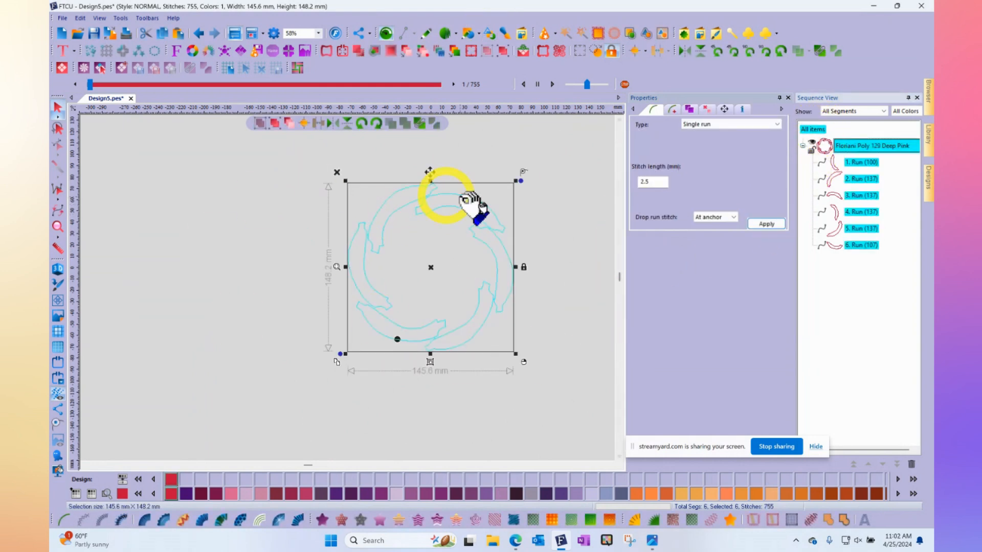
click(704, 109)
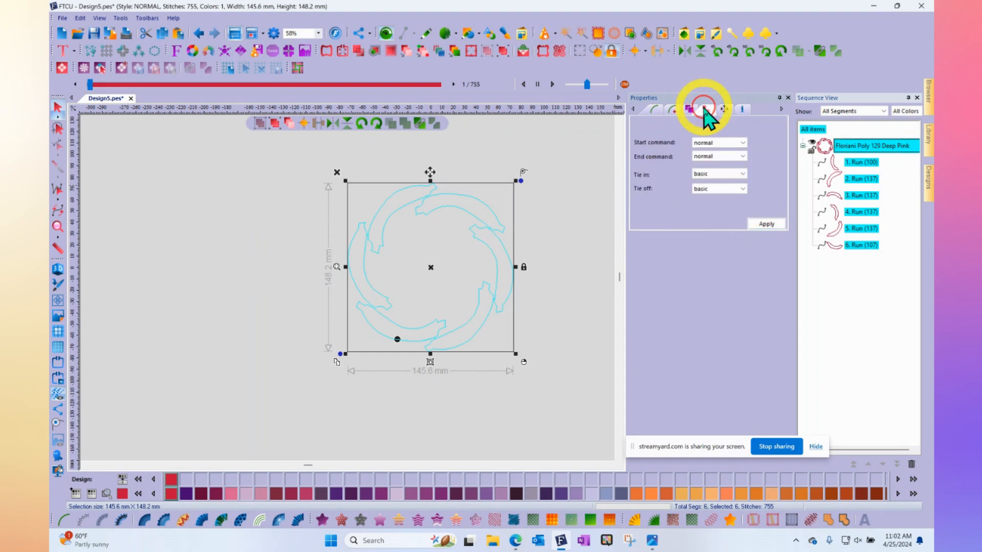
click(706, 174)
click(712, 190)
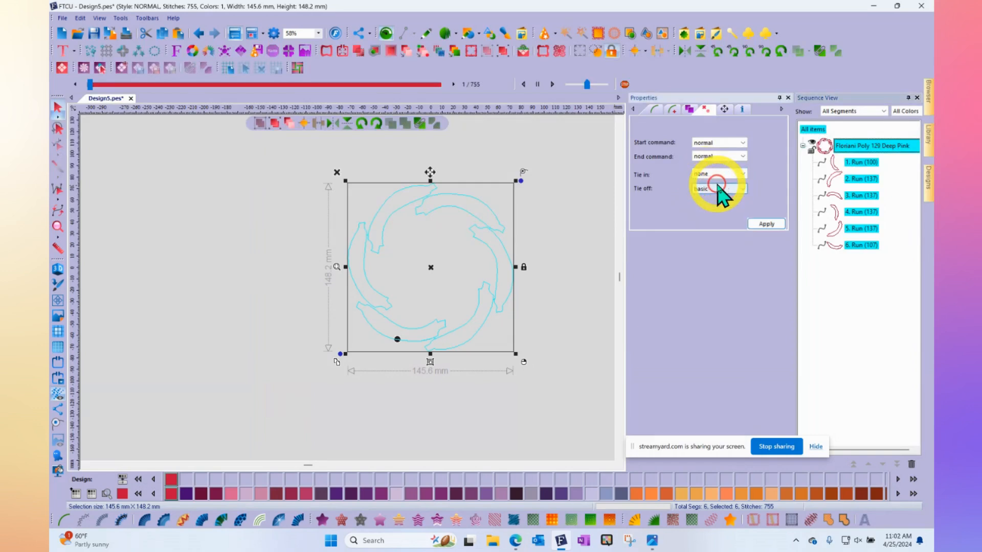
click(708, 189)
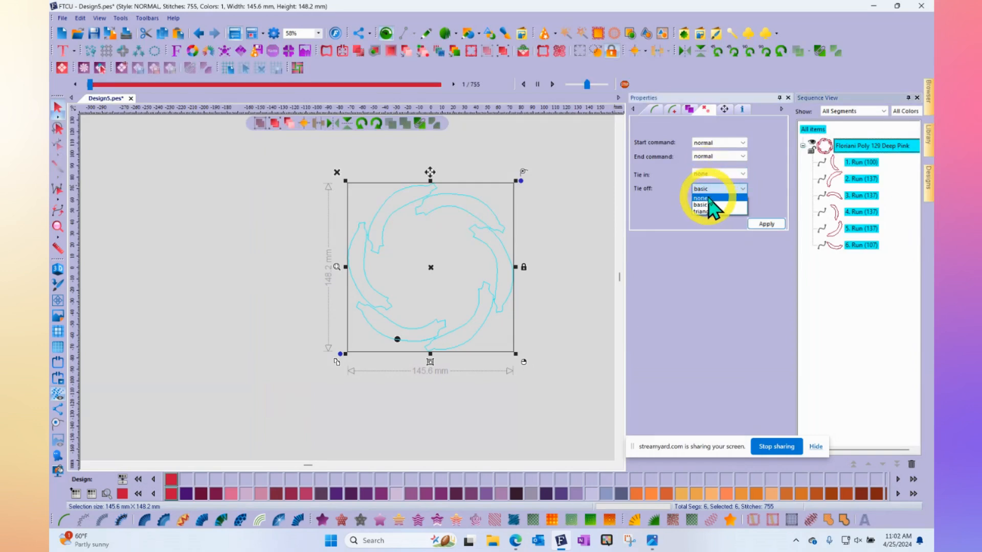
click(709, 197)
click(766, 224)
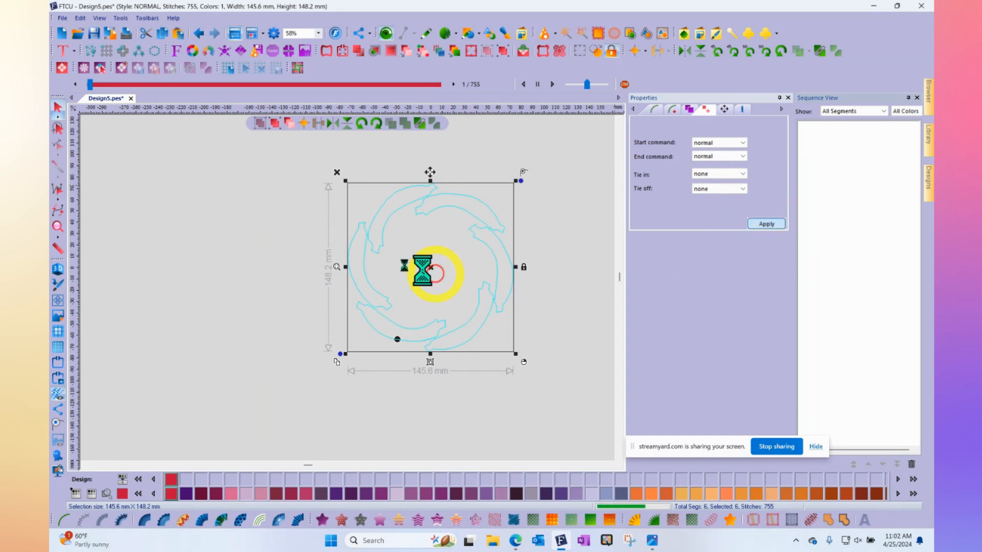
click(247, 231)
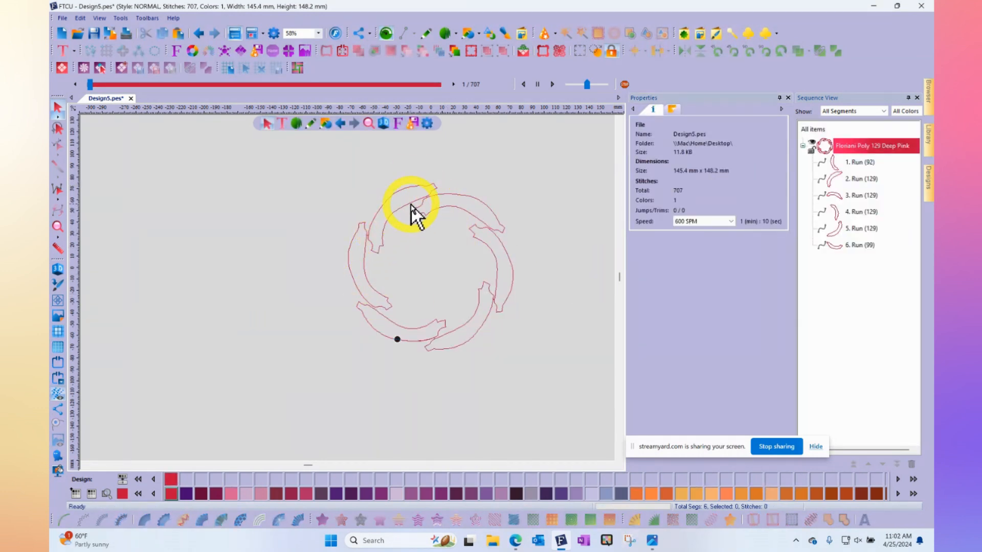
Set the tie in of the first banana run in the stitching sequence to basic and apply the change.
scroll(373, 238, up, 5)
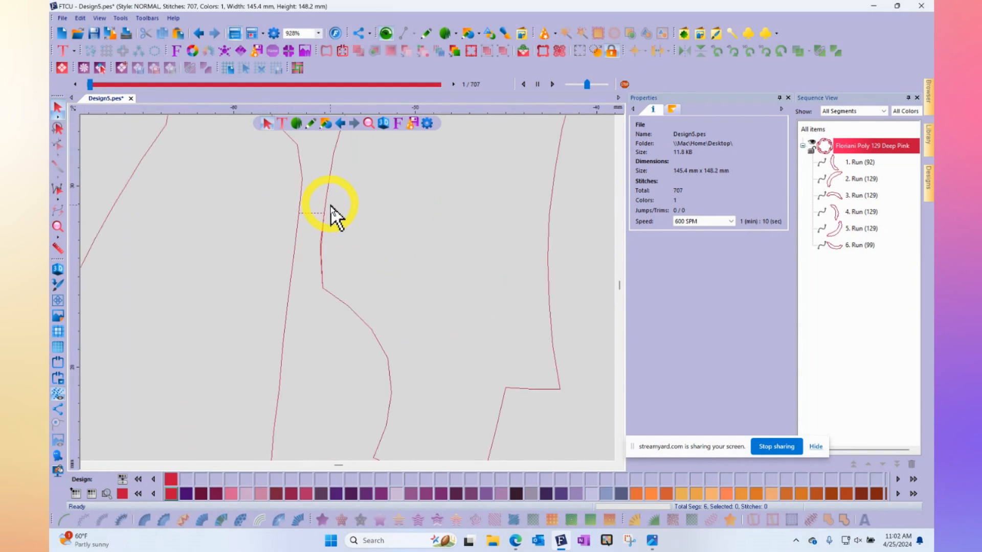
scroll(332, 204, down, 4)
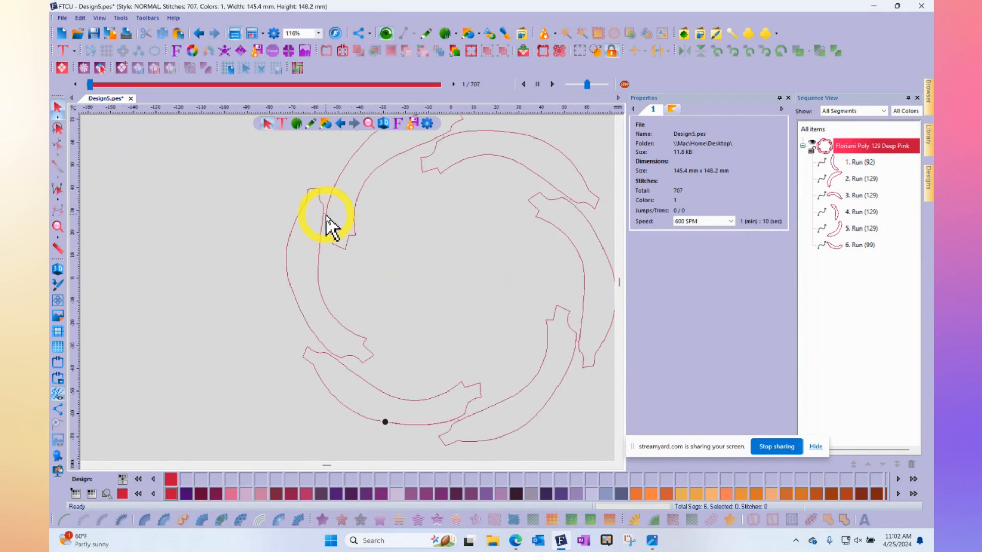
scroll(339, 216, down, 1)
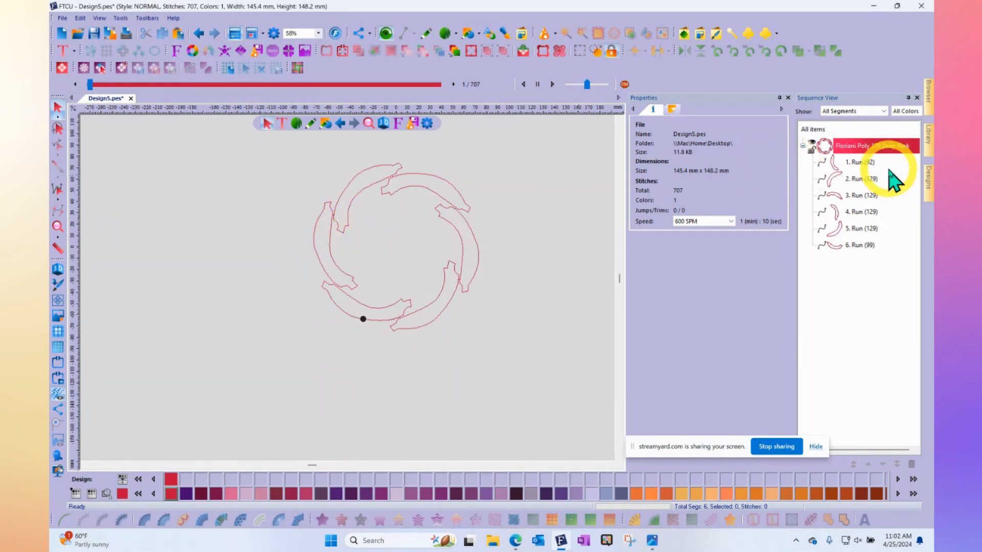
click(861, 163)
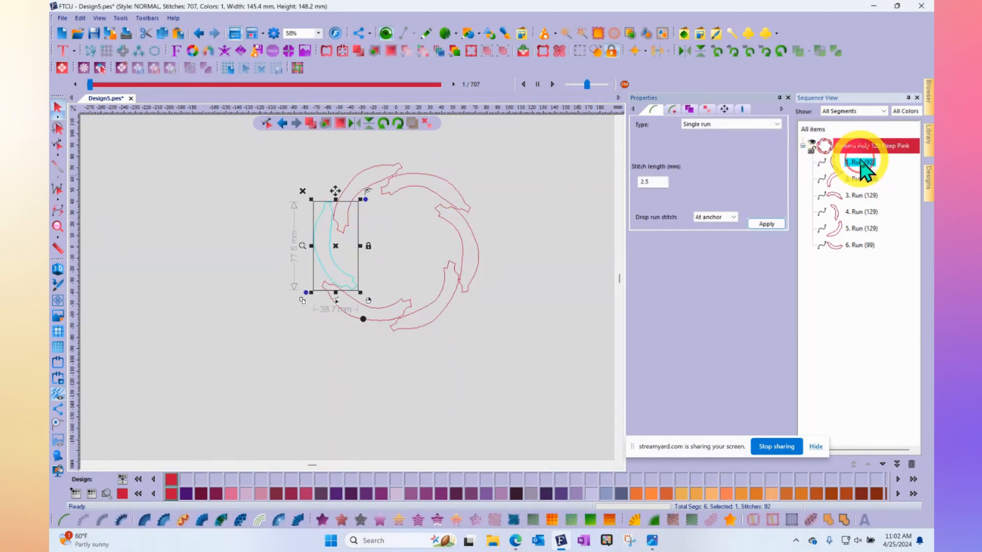
click(706, 110)
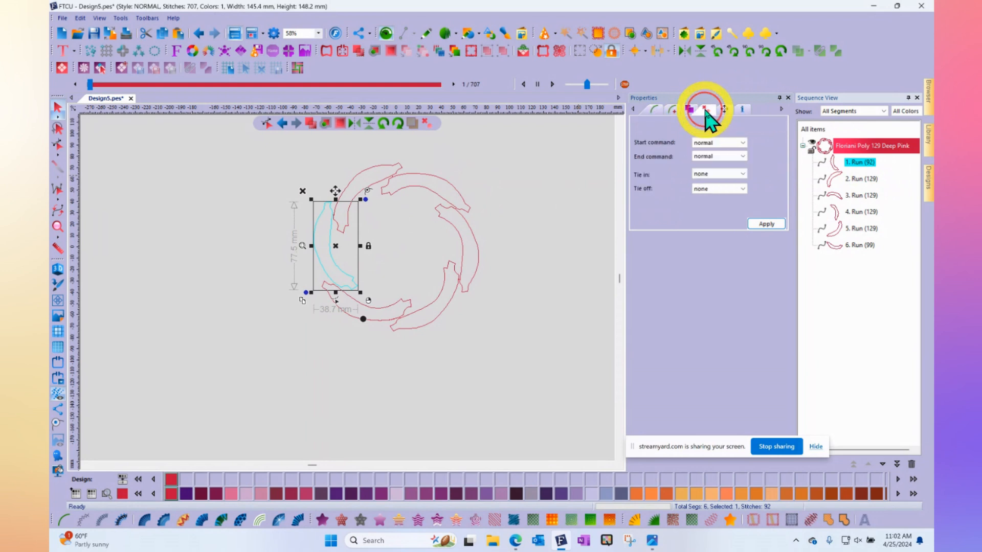
click(705, 174)
click(706, 191)
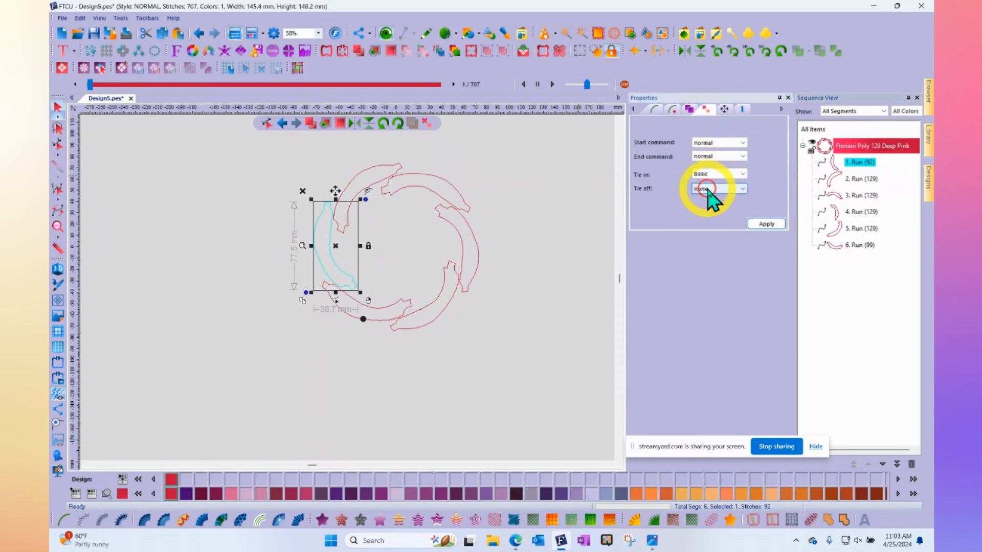
click(759, 225)
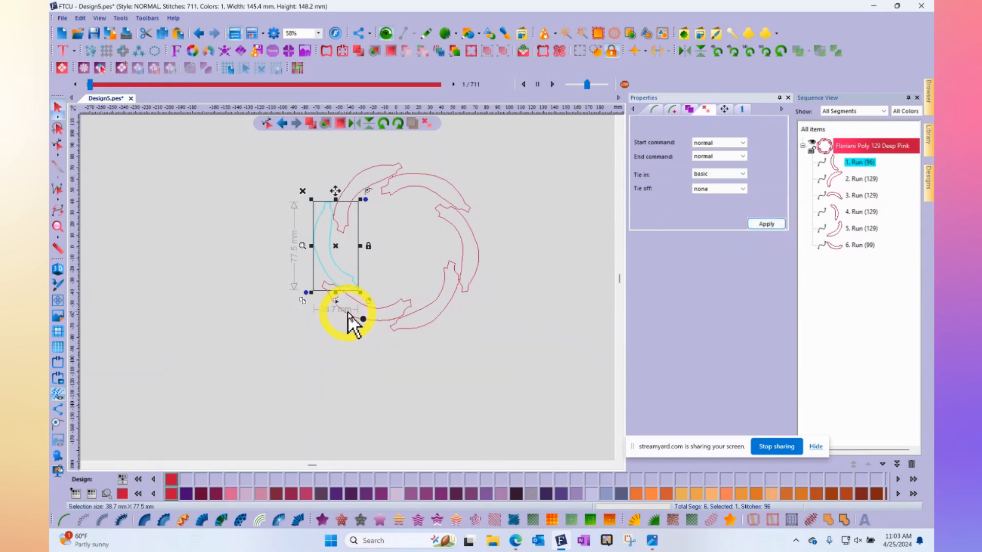
Set the tie off of the last banana run in the stitching sequence to basic, apply it, and deselect the run.
click(840, 247)
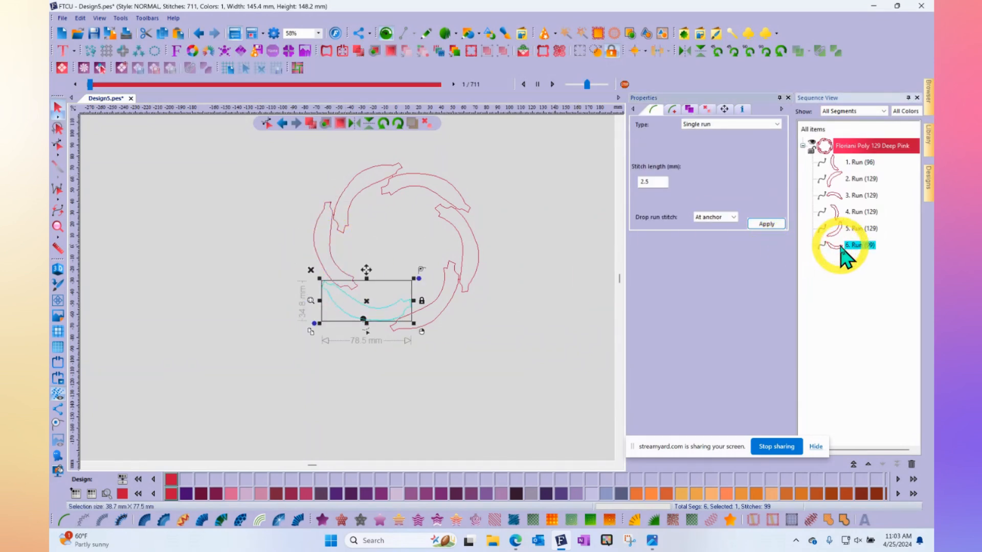
click(707, 109)
click(723, 188)
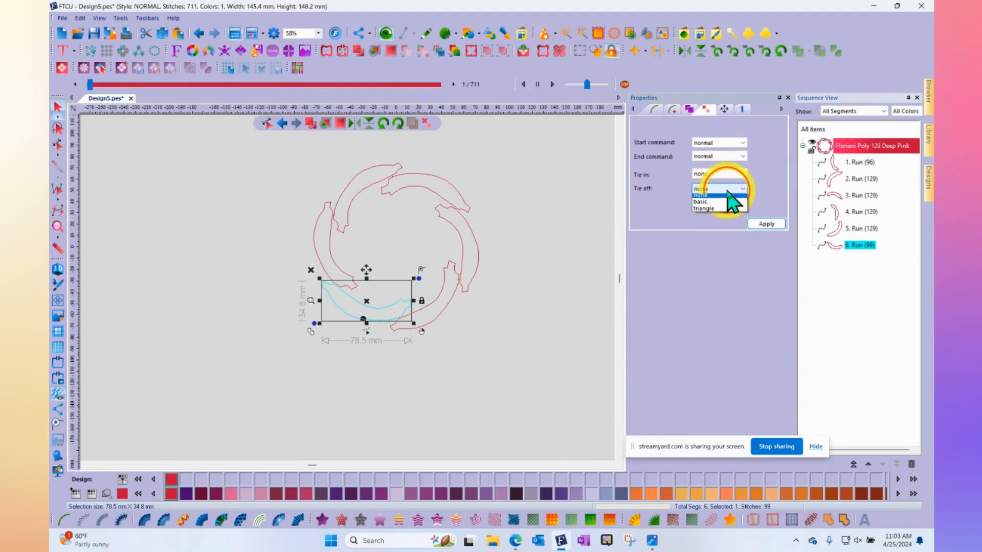
click(711, 206)
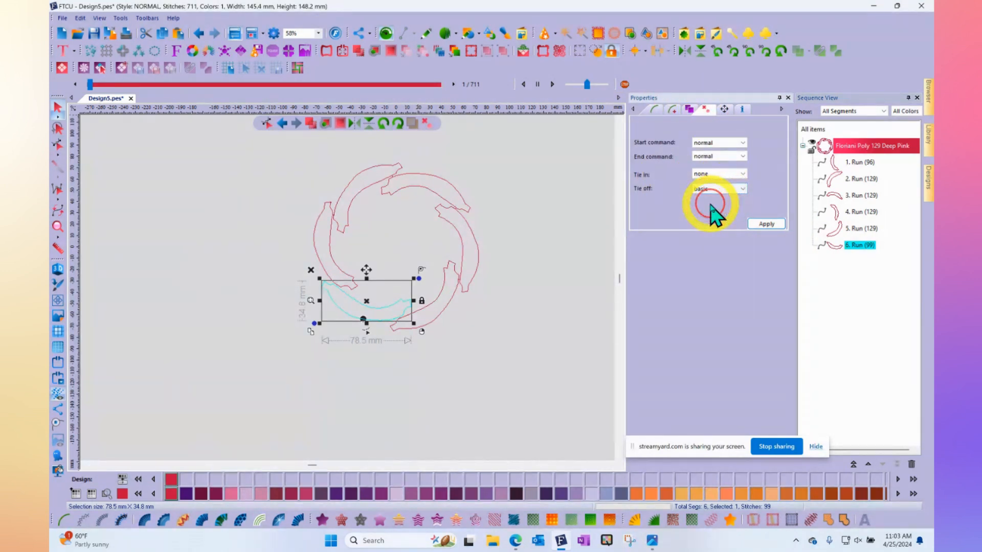
click(766, 226)
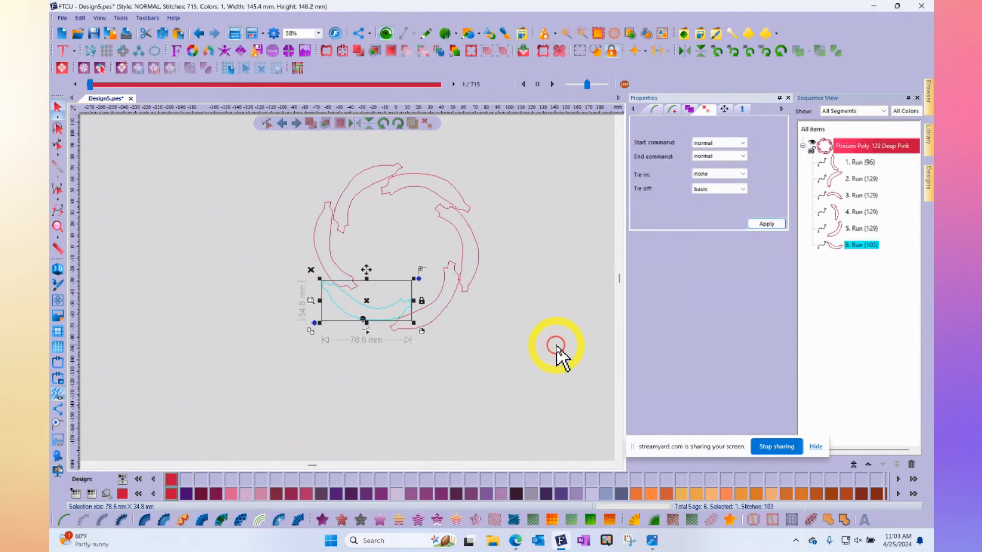
click(454, 345)
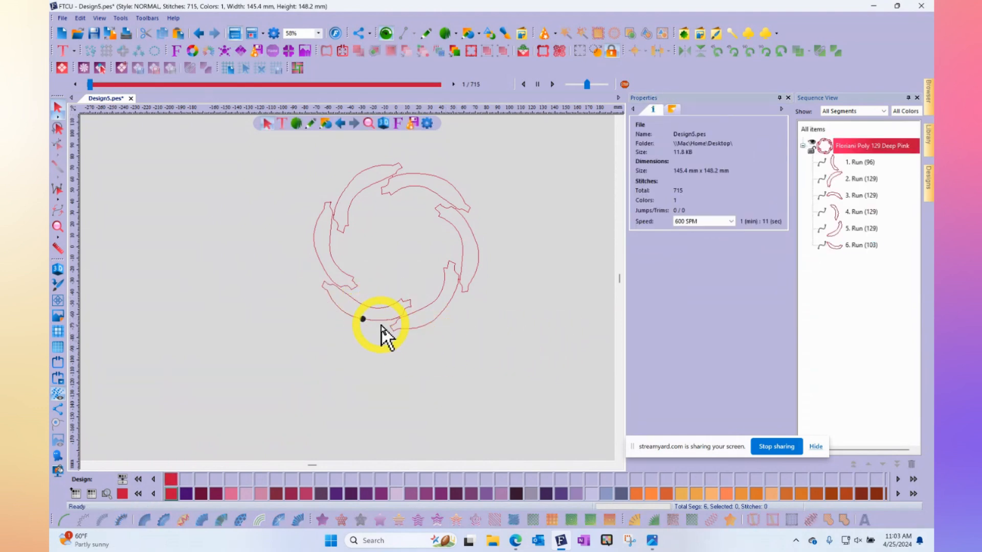
Examine the ring's end point up close, simulate the stitching through to the last stitch, and return to the selection tool.
scroll(362, 322, up, 3)
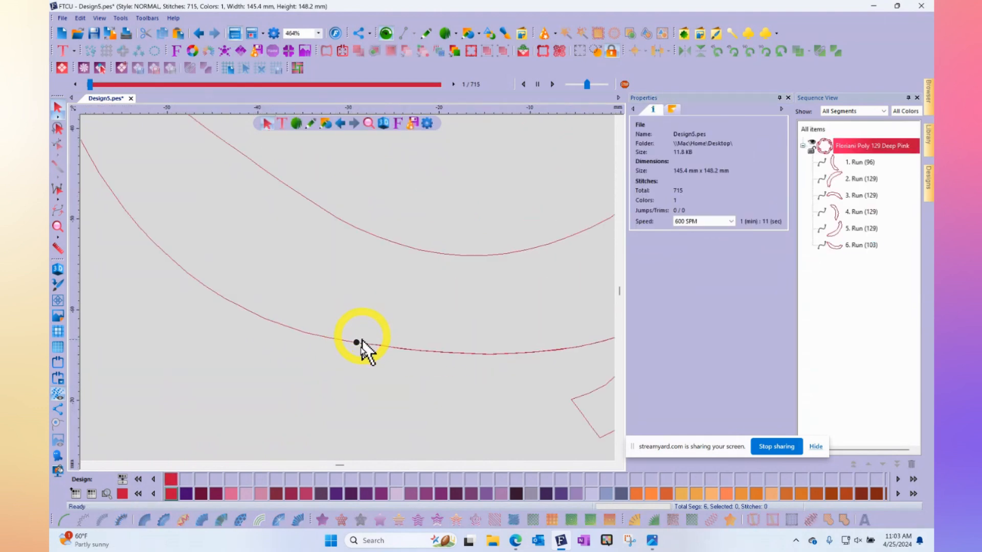
scroll(354, 357, up, 2)
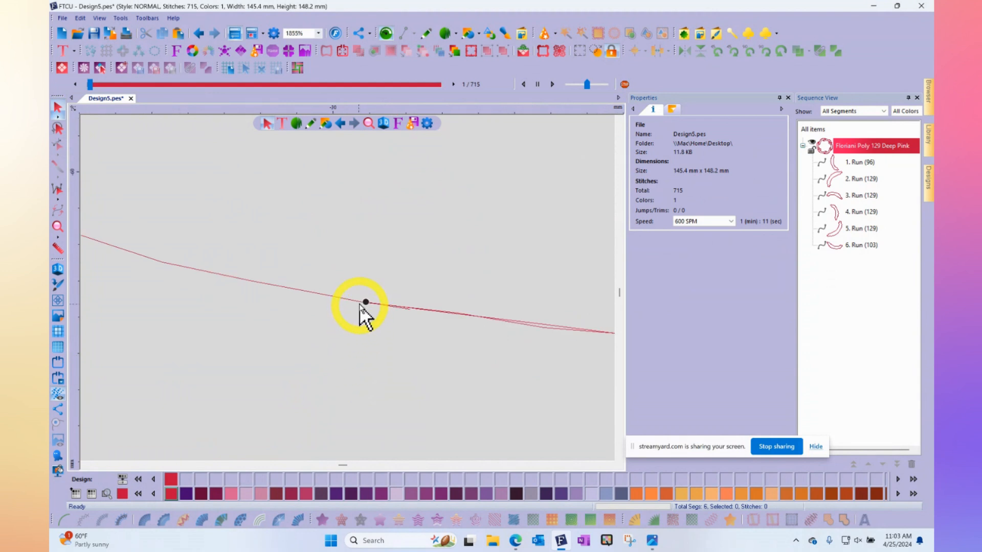
scroll(403, 322, down, 4)
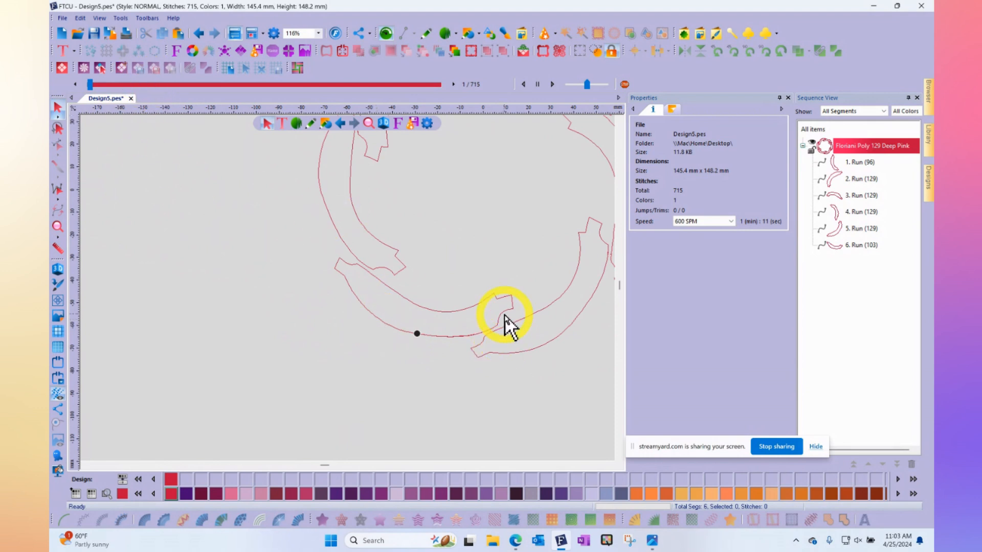
drag(91, 85, 420, 95)
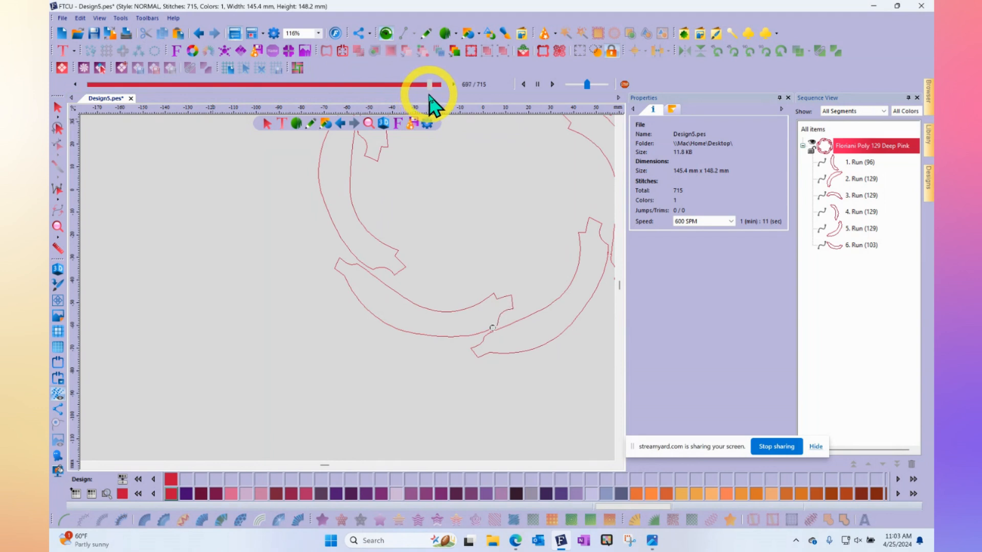
drag(429, 95, 437, 98)
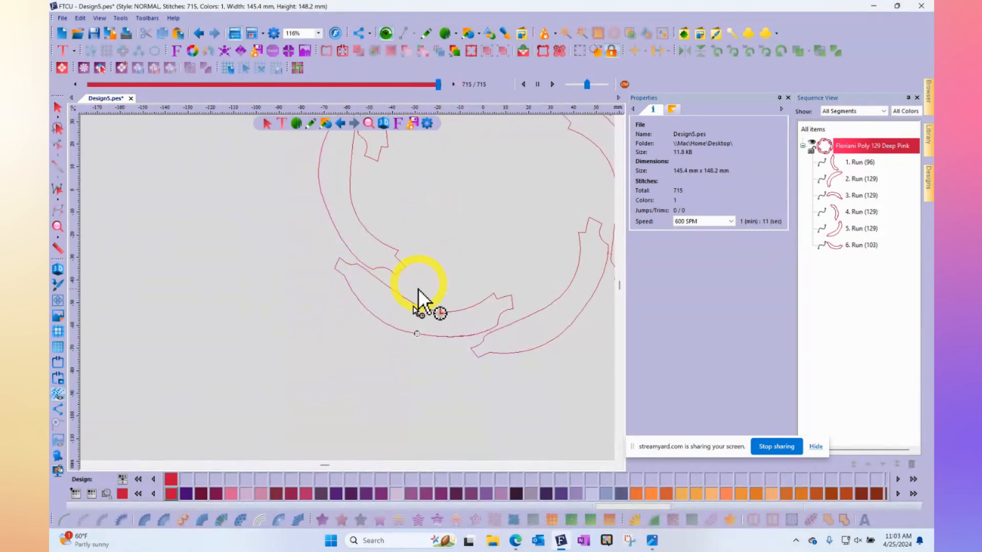
click(57, 106)
click(229, 222)
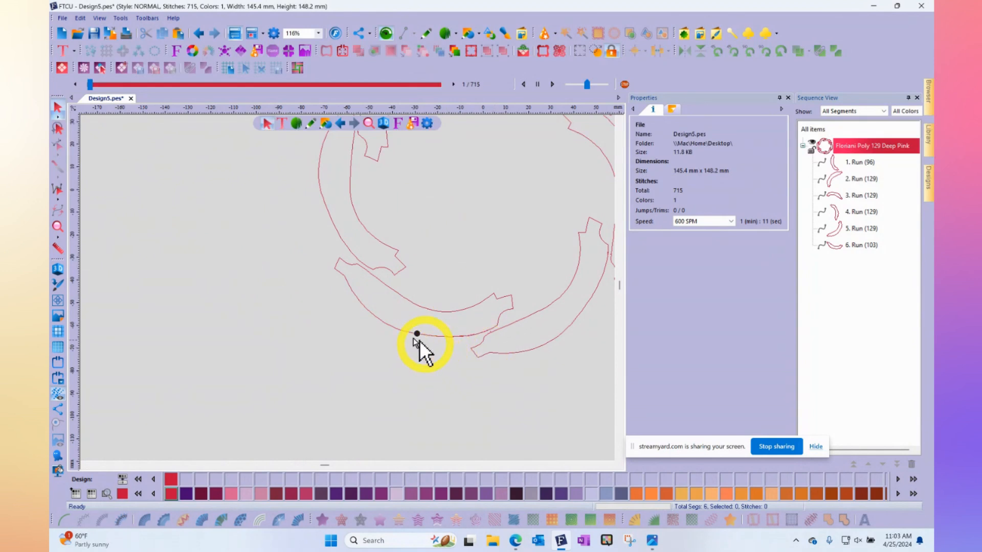
Move the exit point of the last banana run onto its entry point beside the neighbouring banana, and deselect the run.
click(378, 323)
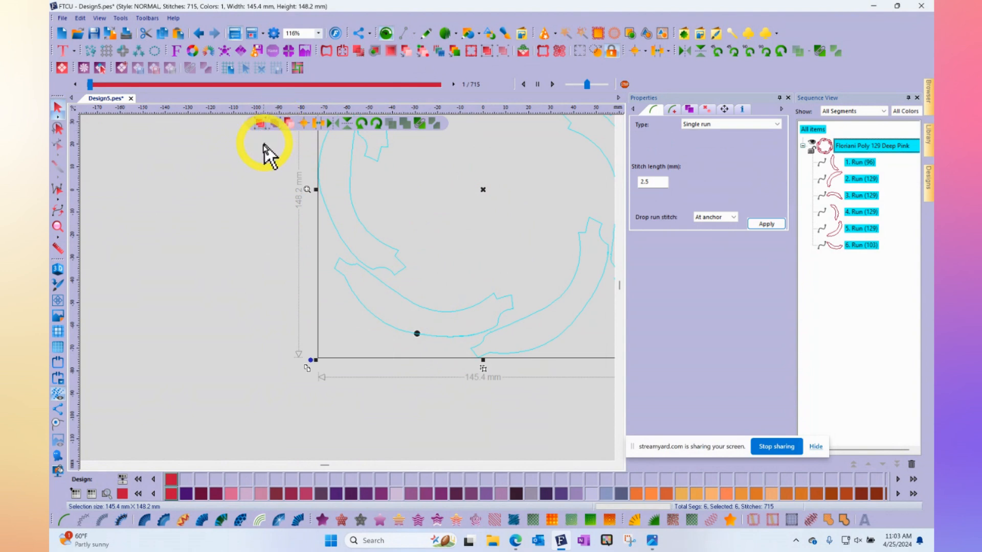
click(293, 259)
click(386, 324)
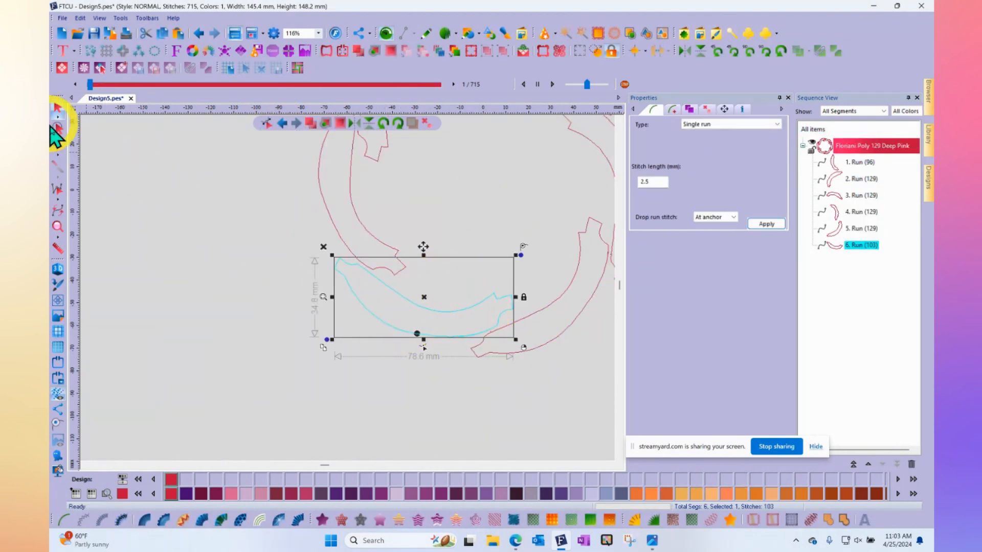
click(58, 146)
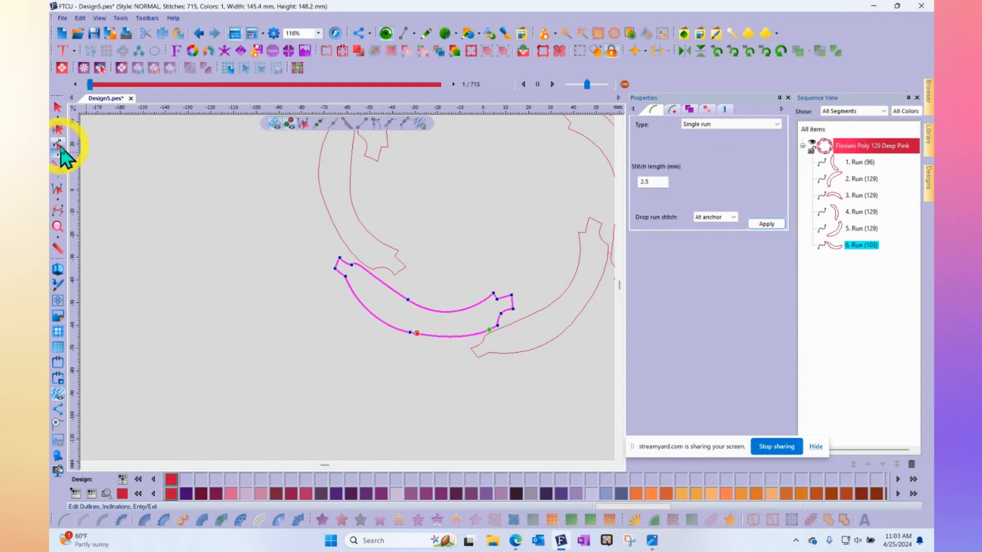
drag(418, 334, 488, 338)
click(520, 452)
click(56, 108)
click(193, 212)
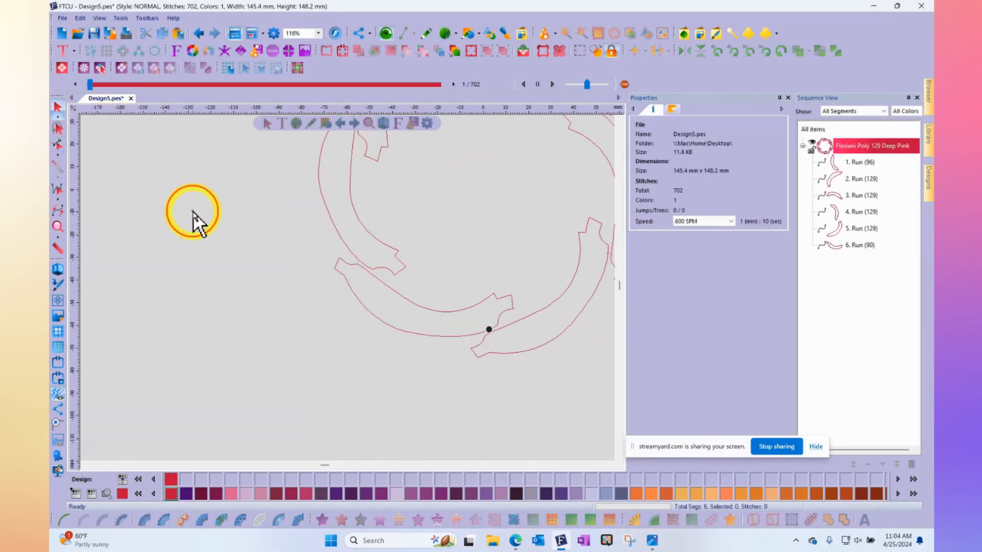
Draw two rectangles side by side above the banana ring, together about 114 mm wide and 36 mm high.
click(58, 226)
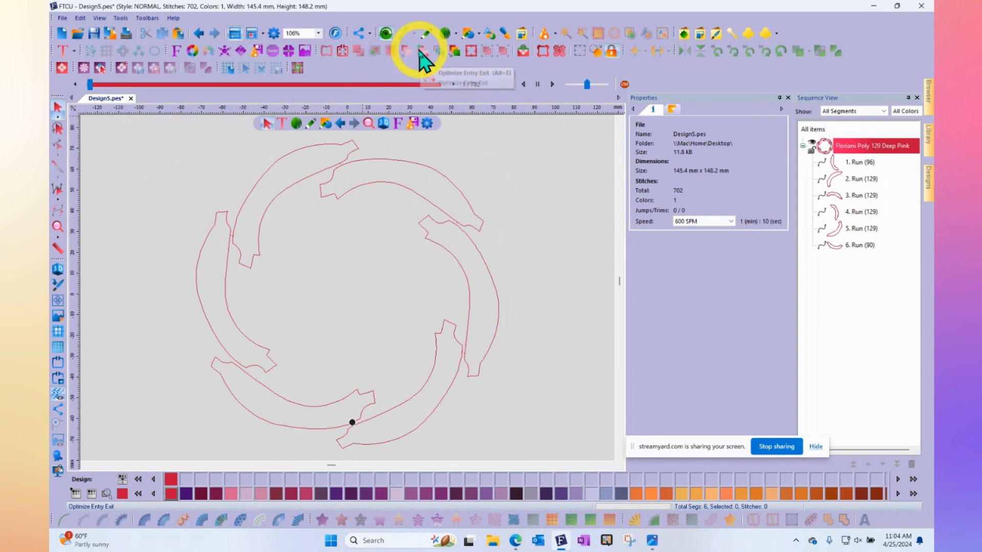
click(619, 144)
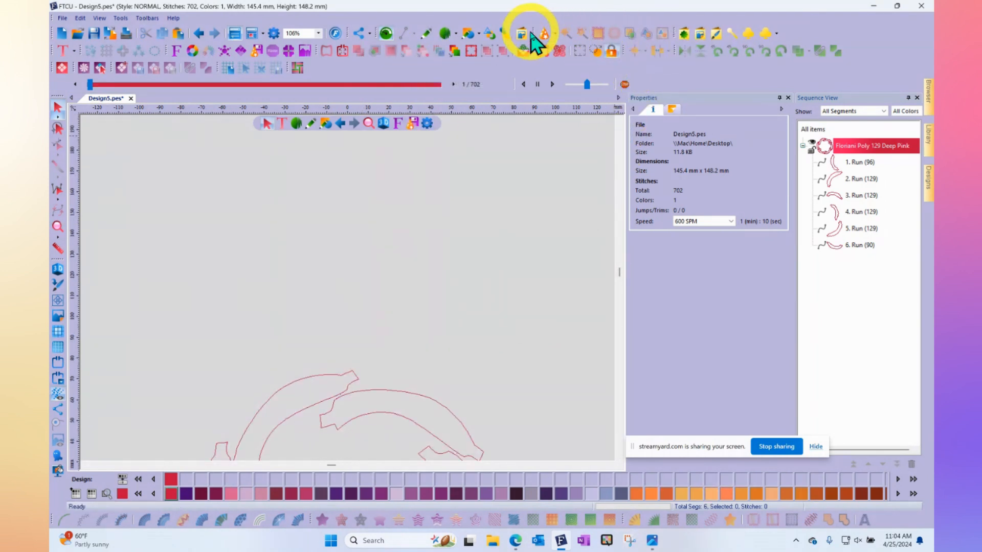
click(468, 34)
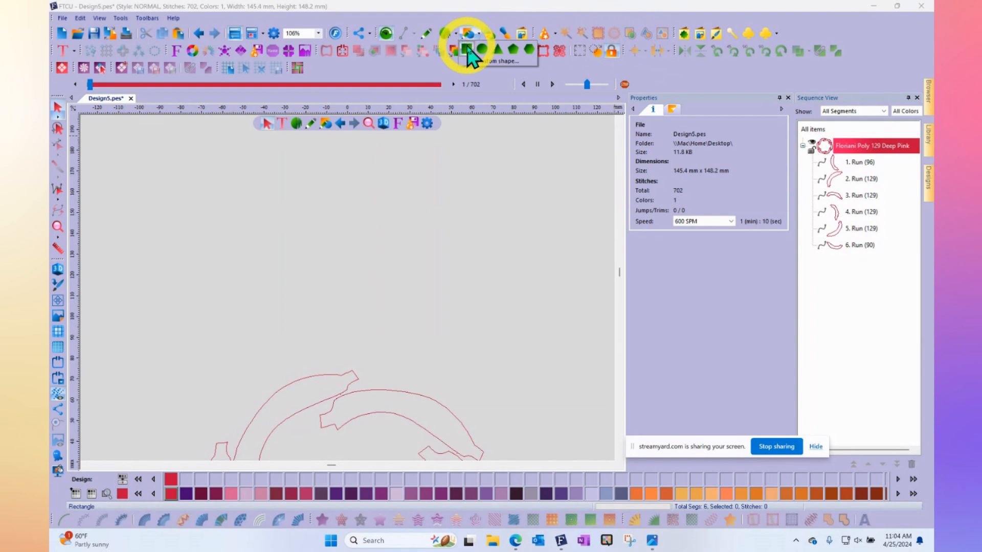
click(468, 50)
drag(183, 190, 302, 265)
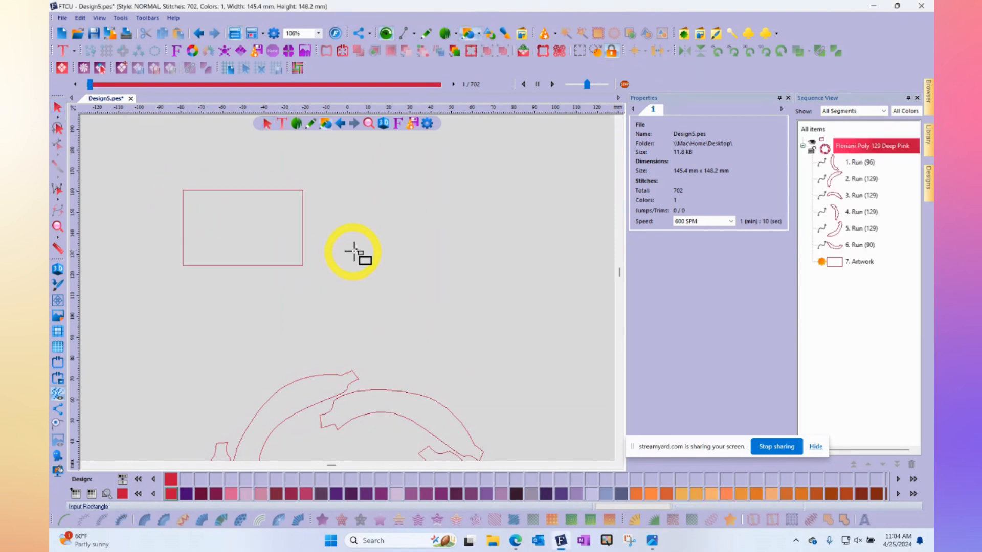
drag(420, 203, 306, 236)
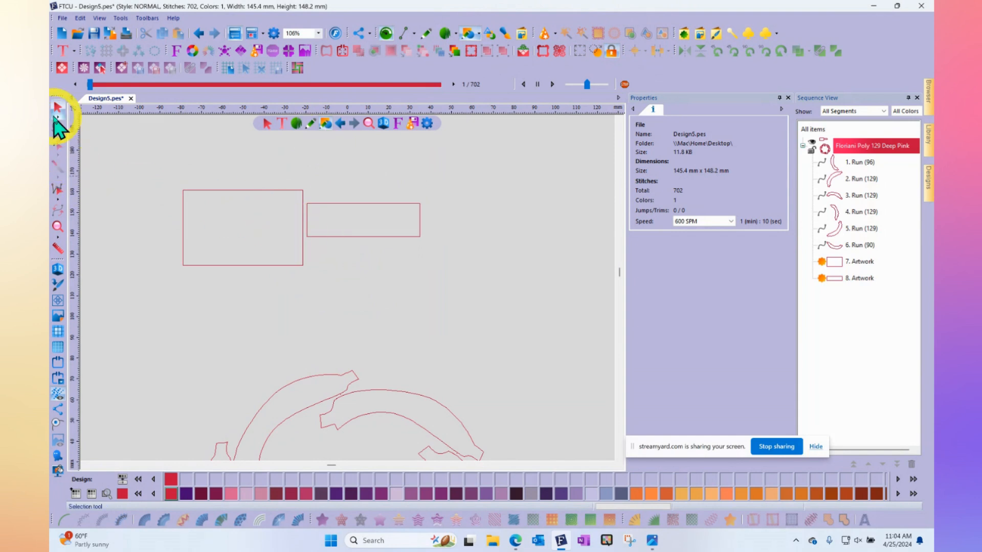
Apply a Standard Fill to both rectangles and deselect them.
click(55, 108)
drag(135, 155, 494, 330)
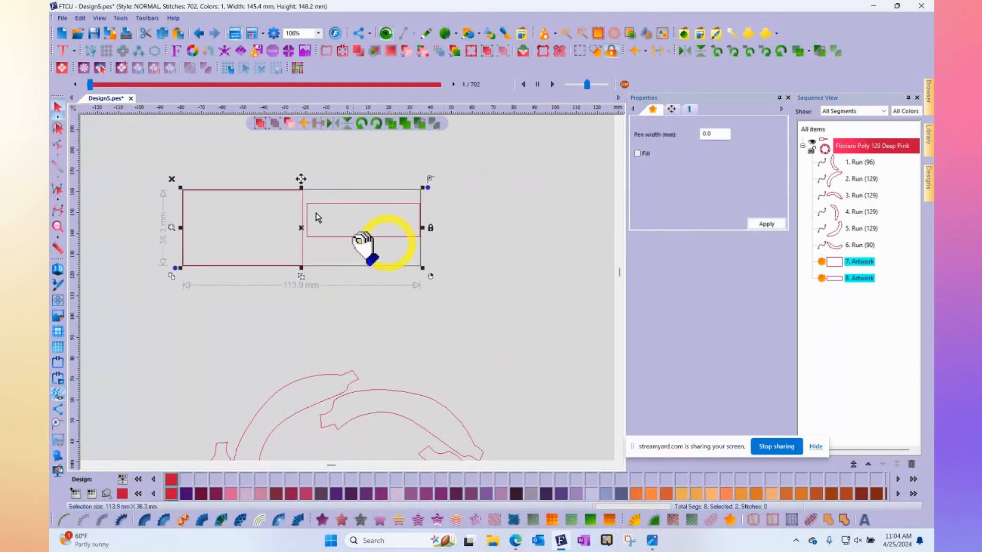
click(321, 519)
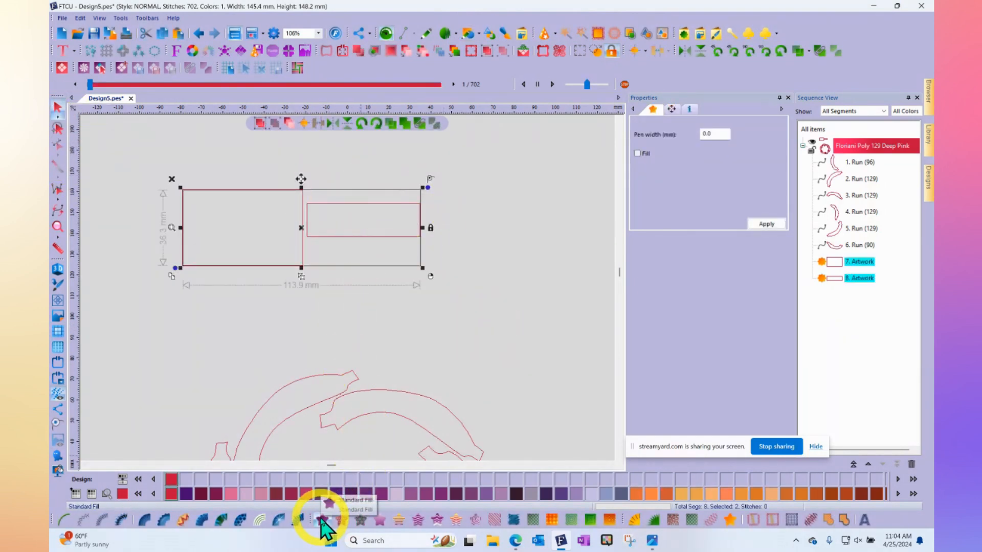
click(360, 282)
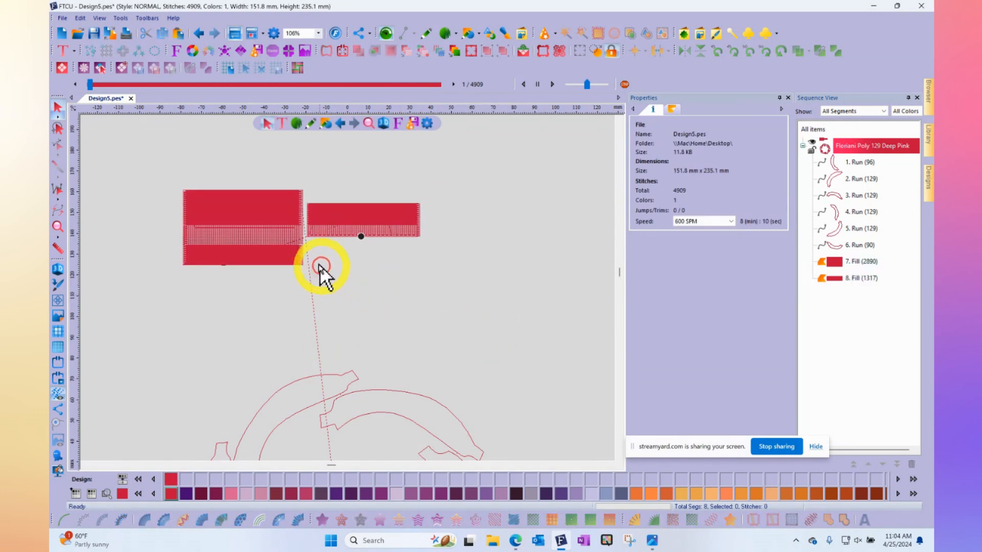
Examine the entry and exit points of the large rectangle fill and of the smaller fill beside it.
scroll(314, 259, up, 3)
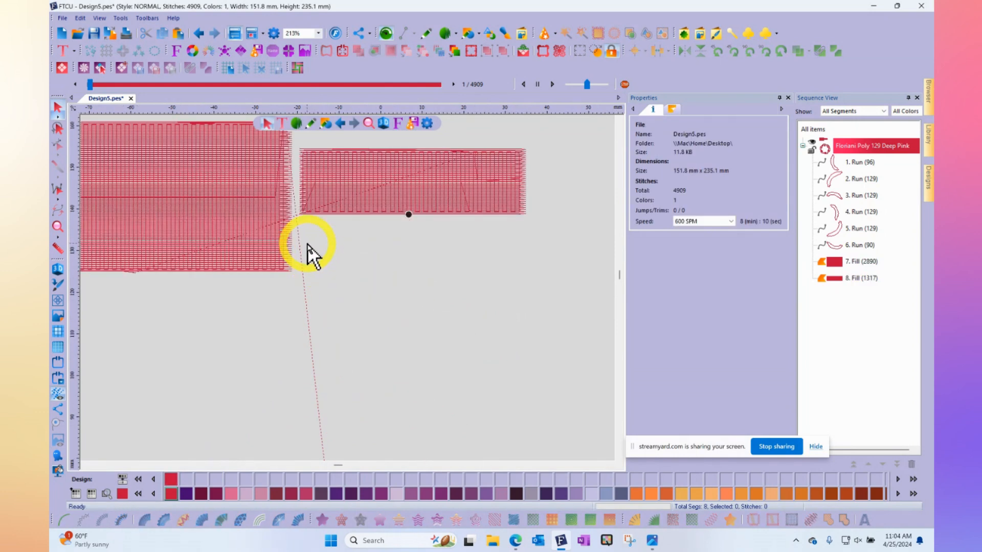
click(460, 173)
click(145, 160)
click(58, 146)
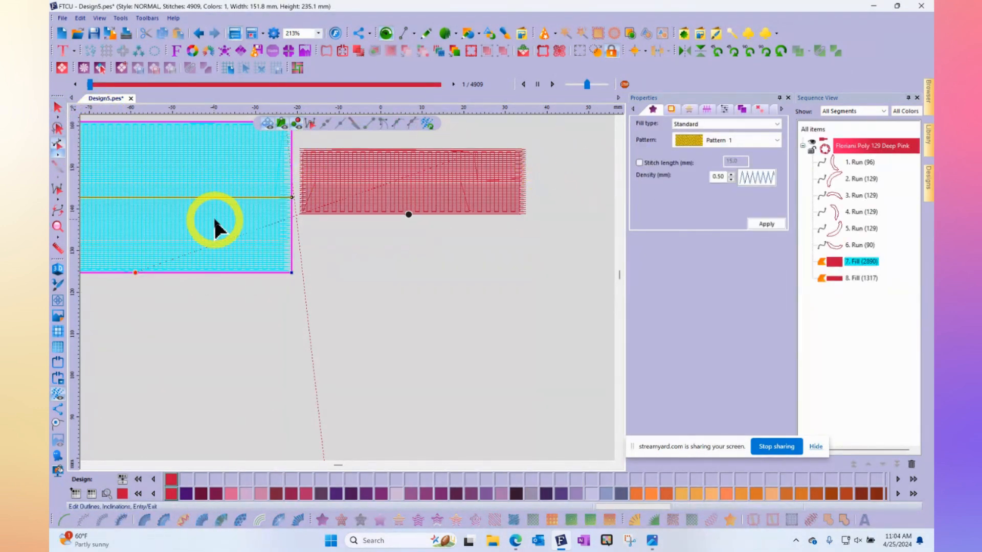
scroll(215, 230, down, 3)
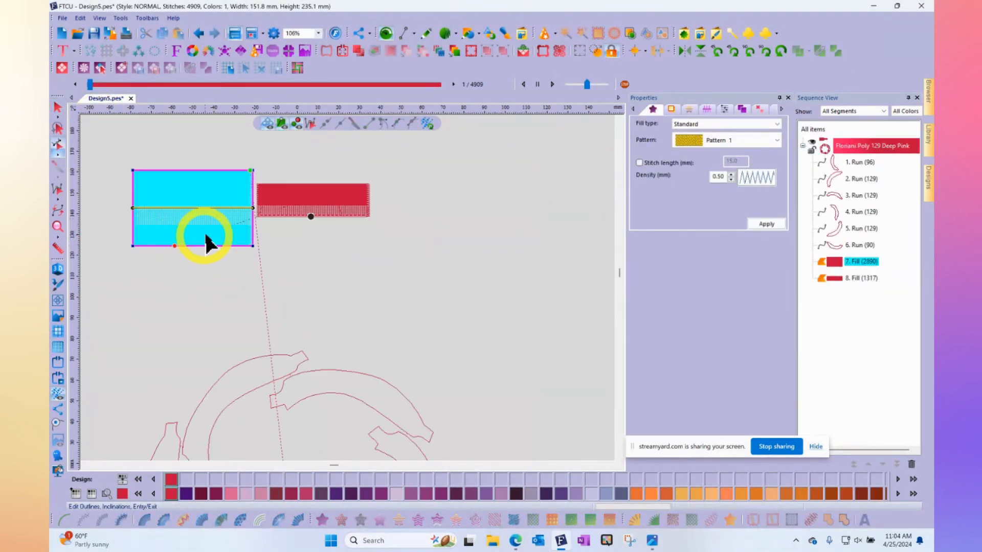
click(263, 216)
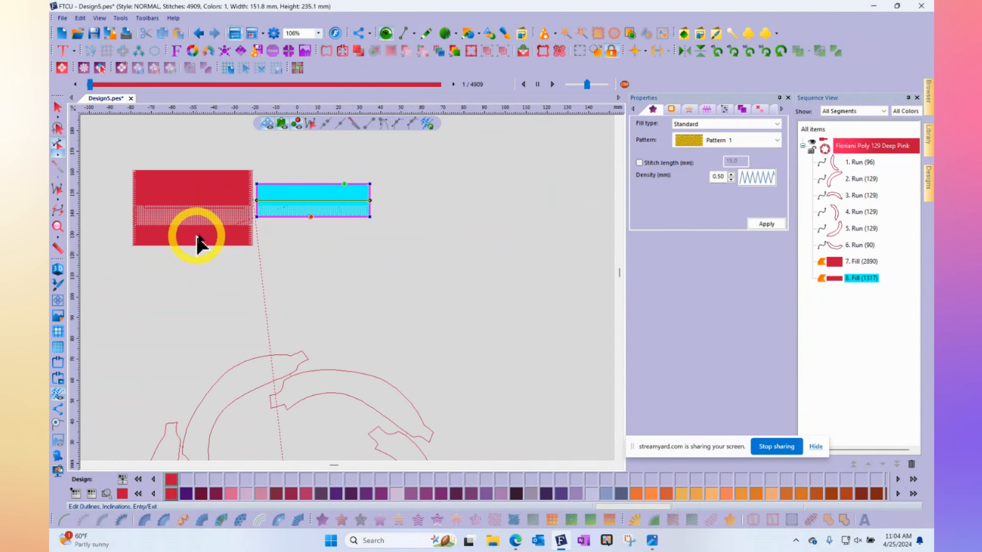
mouse_move(306, 203)
mouse_down()
mouse_move(335, 197)
mouse_move(262, 213)
mouse_move(248, 193)
mouse_move(204, 204)
mouse_move(182, 248)
mouse_move(324, 182)
mouse_up()
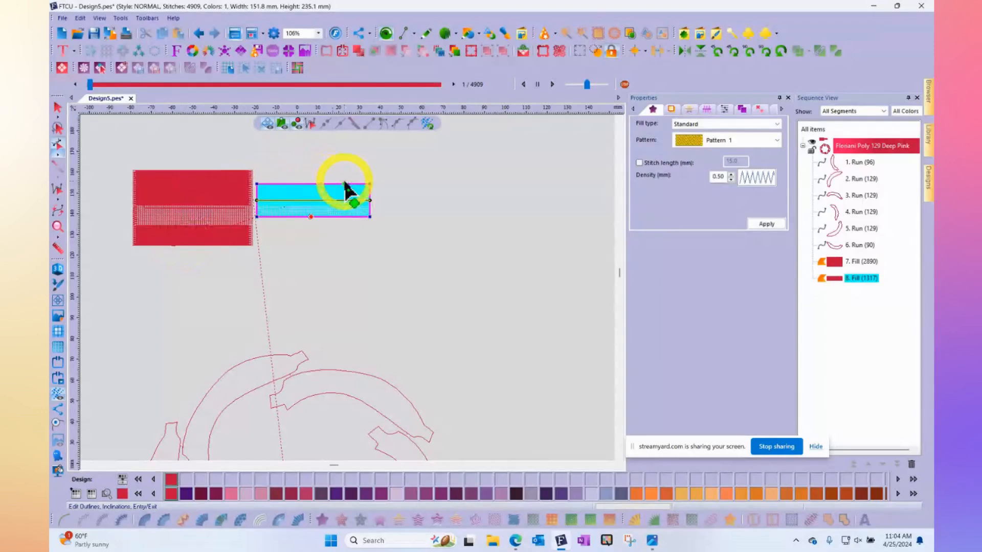
Select both filled rectangles together, optimize their entry and exit points, and deselect them.
click(58, 107)
drag(100, 145, 390, 285)
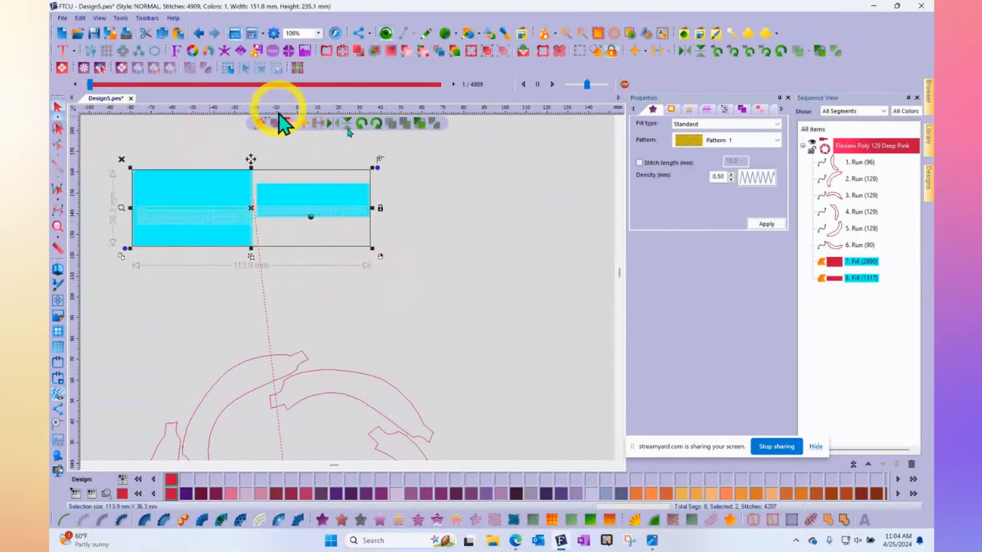
click(423, 52)
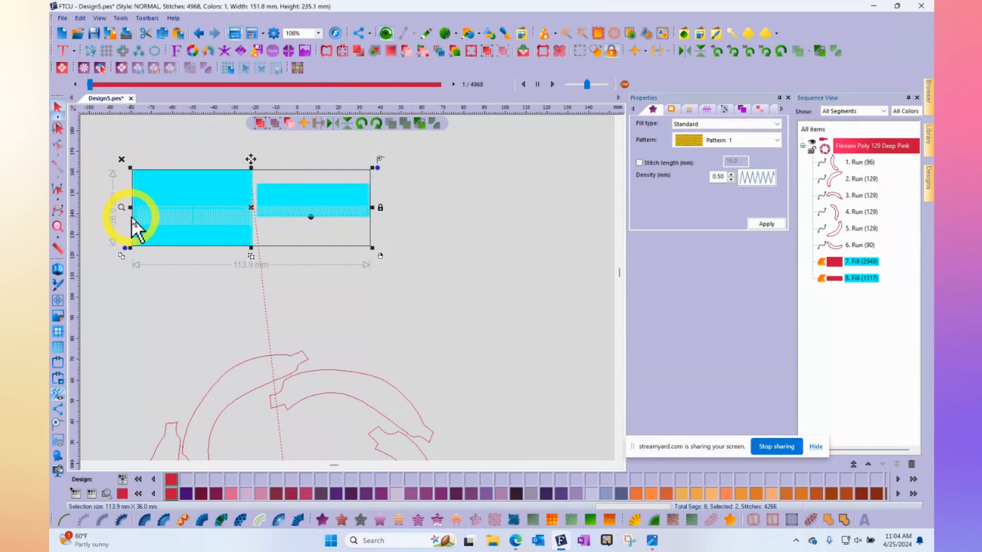
click(261, 233)
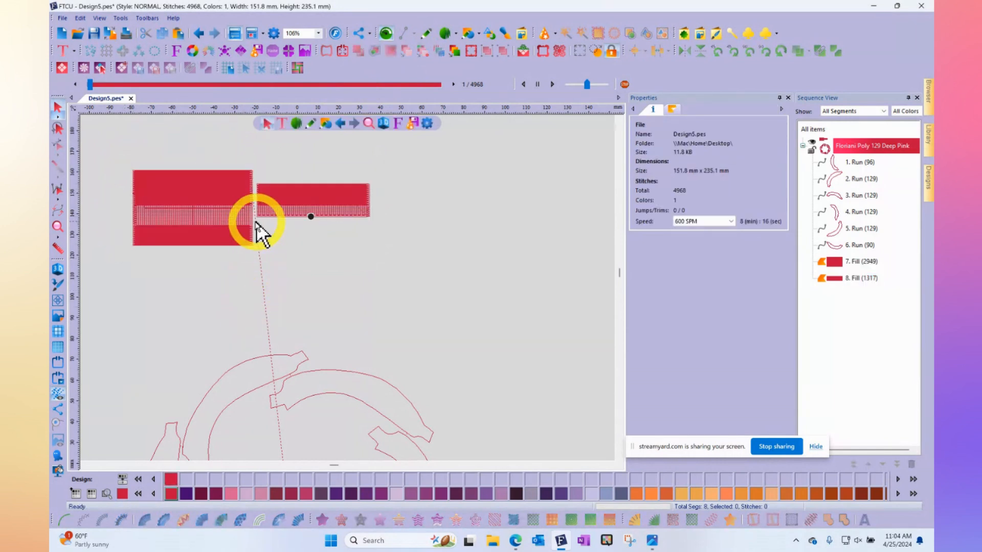
Check where the optimized entry and exit points sit on each filled rectangle, return to the selection tool, and deselect.
click(254, 225)
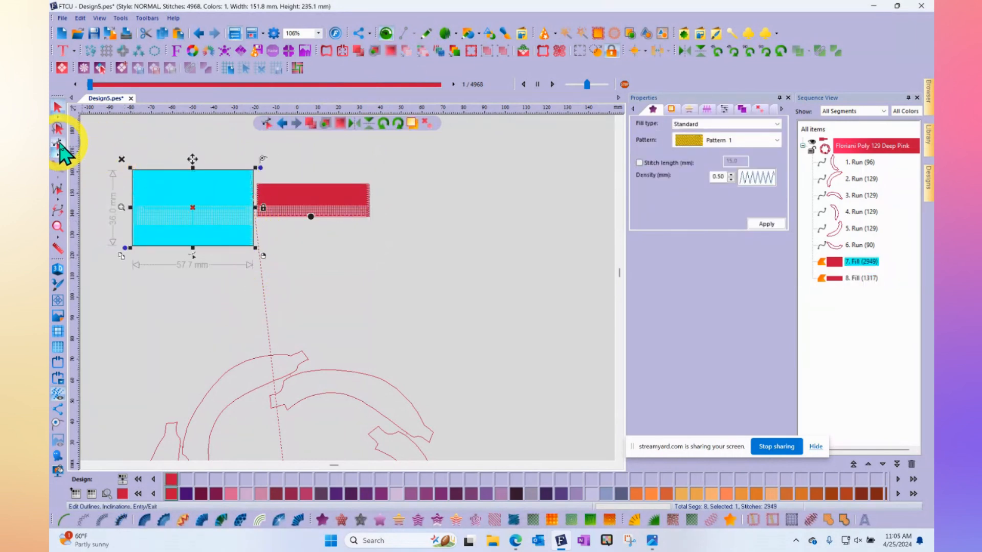
click(58, 147)
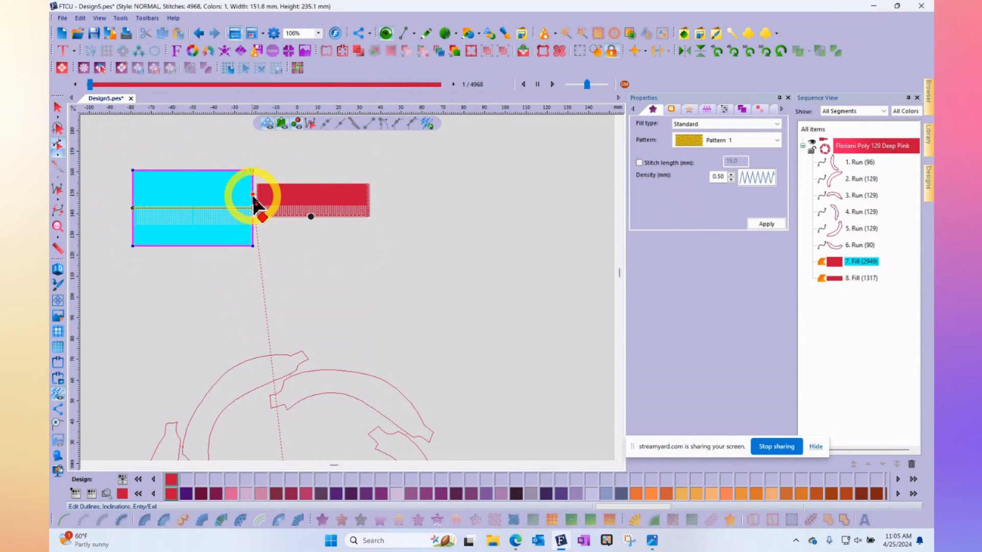
click(295, 194)
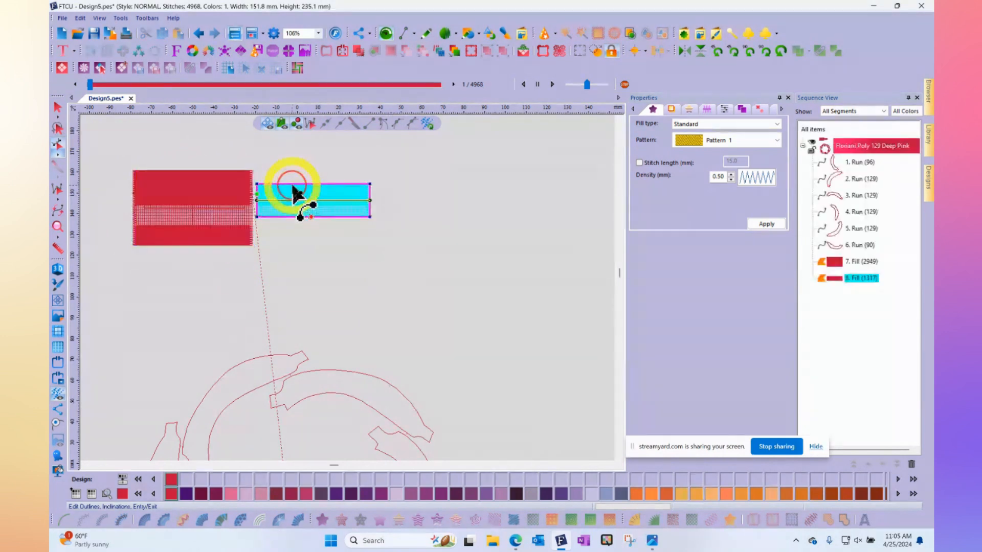
click(57, 108)
click(470, 201)
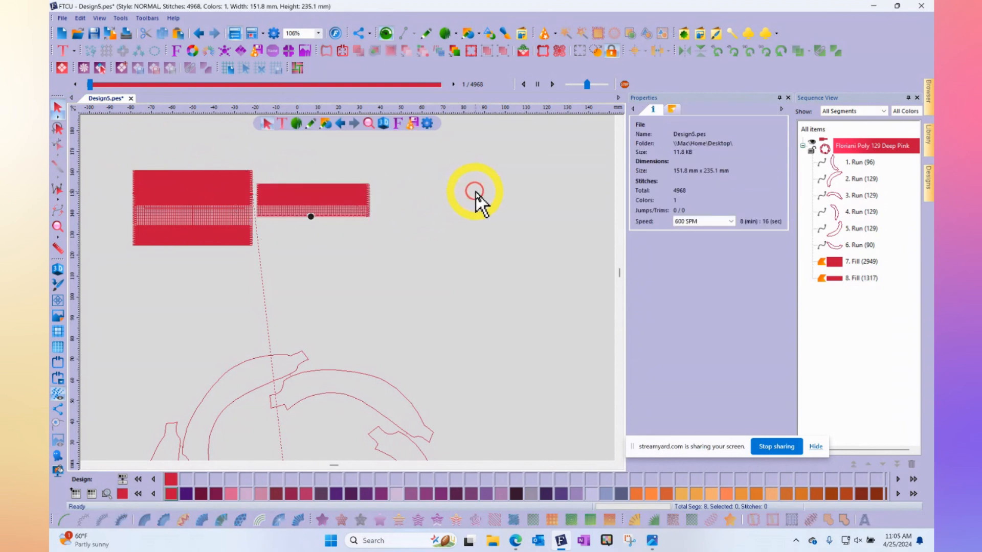